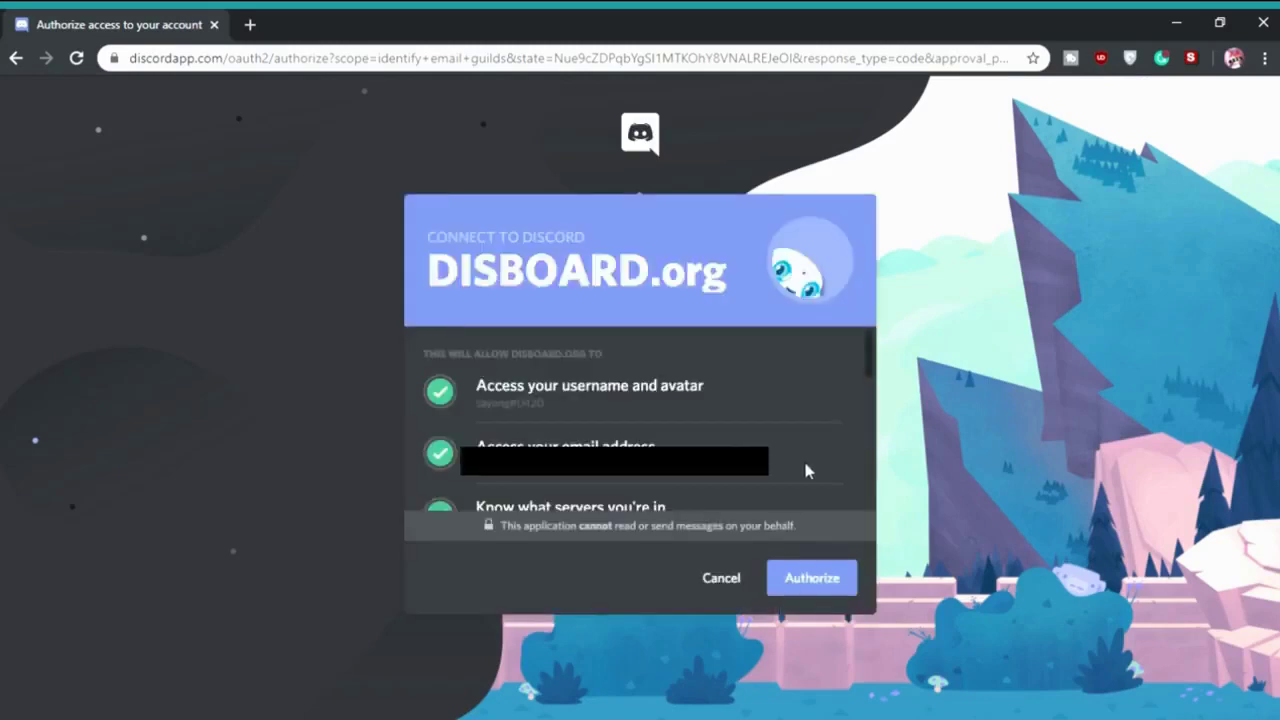
Step: Authorize DISBOARD.org's access to the Discord account and choose Nan's Note as the new server to add to the public list
click(826, 580)
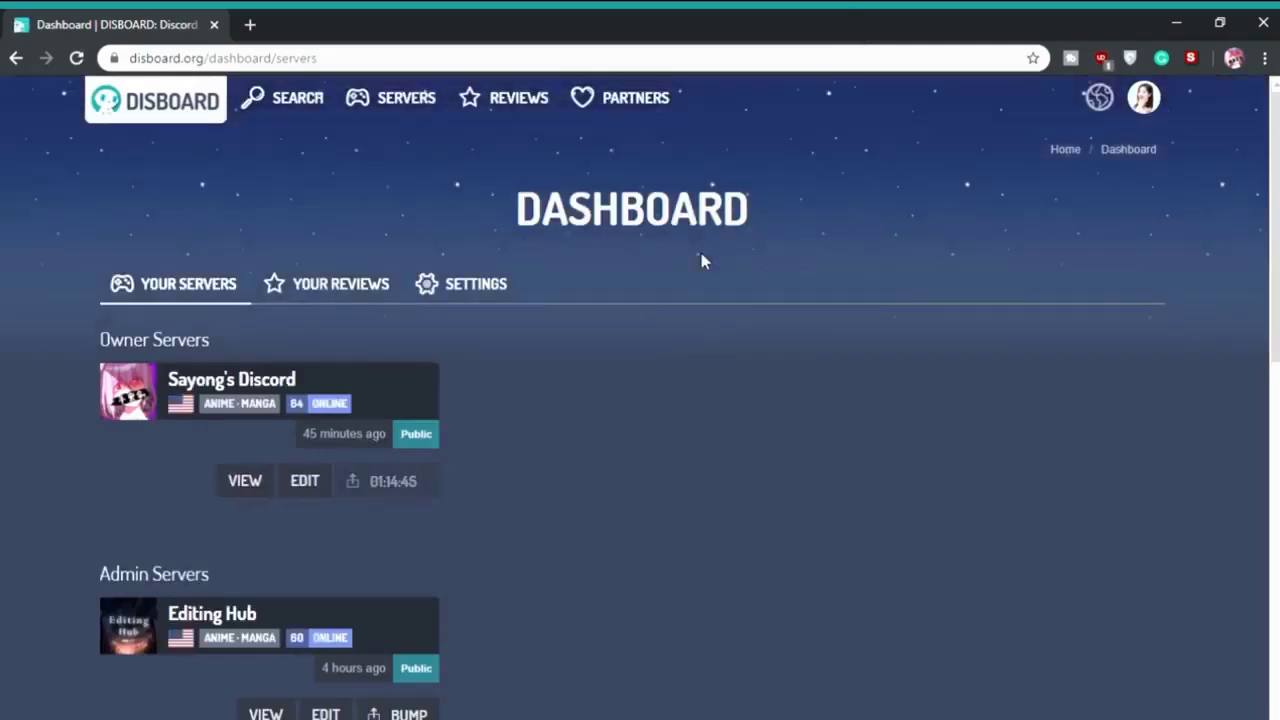
scroll(660, 425, down, 1)
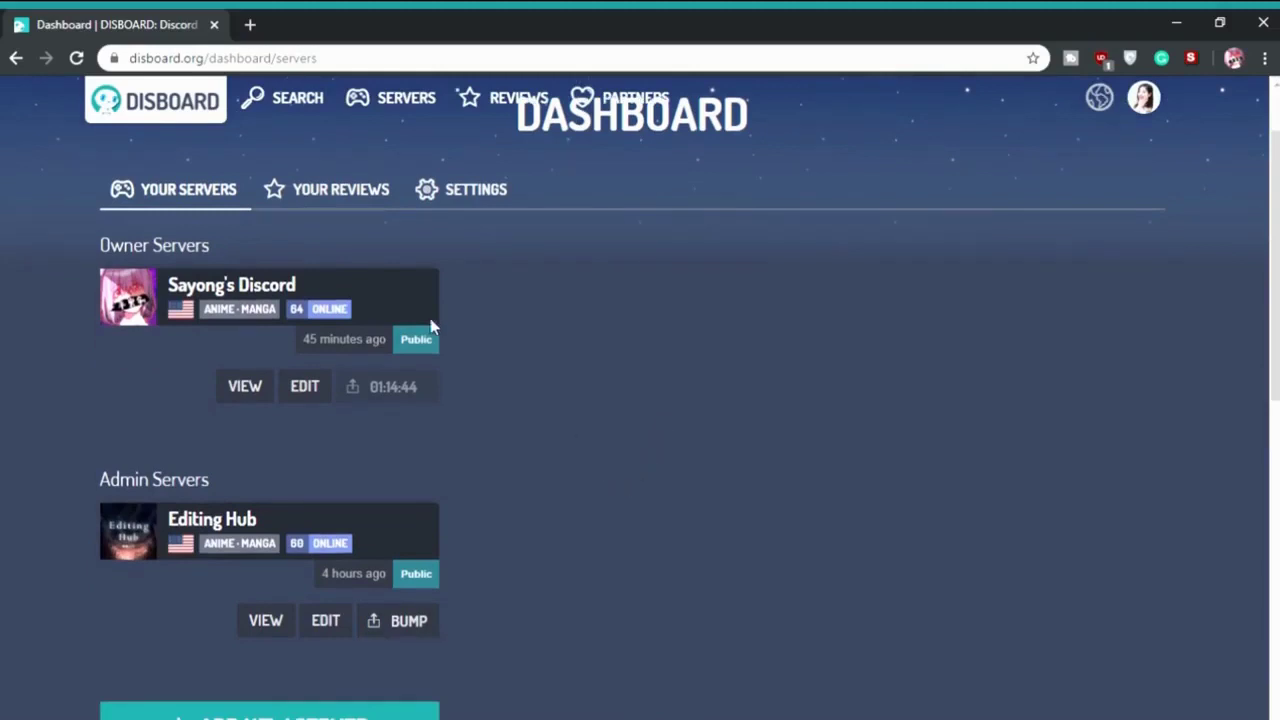
scroll(250, 380, down, 1)
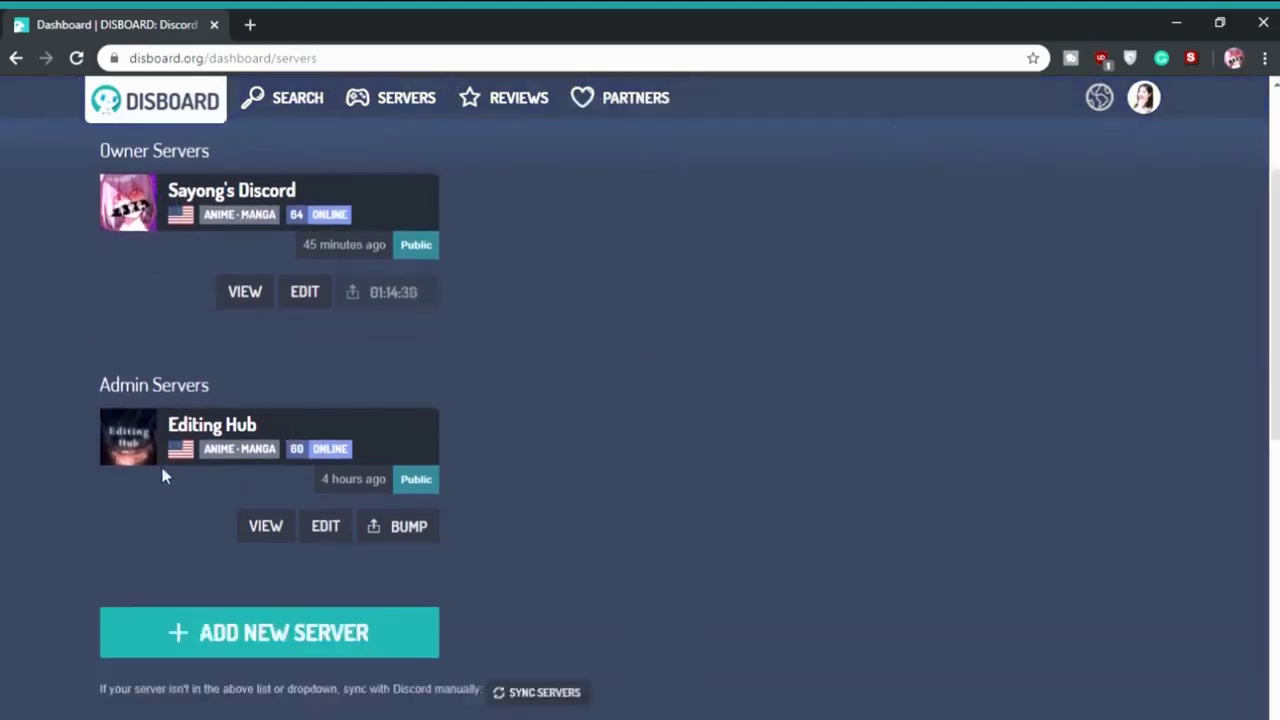
click(333, 638)
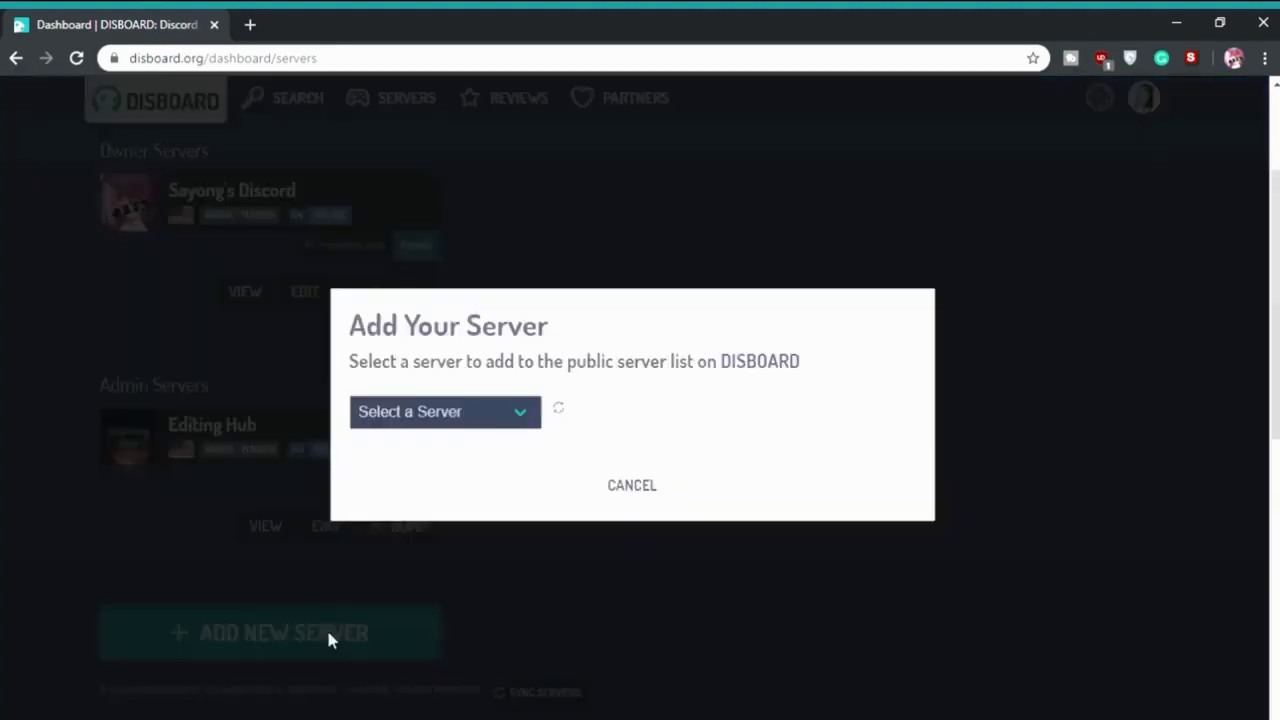
click(512, 420)
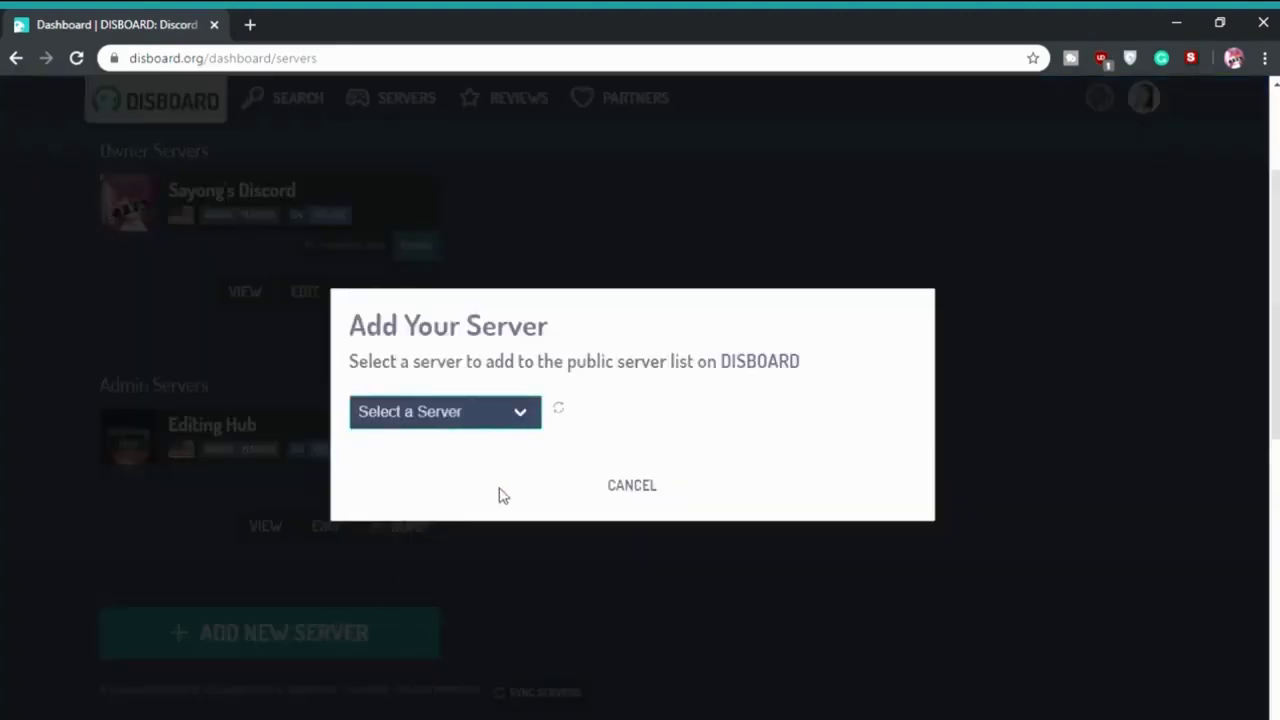
click(485, 583)
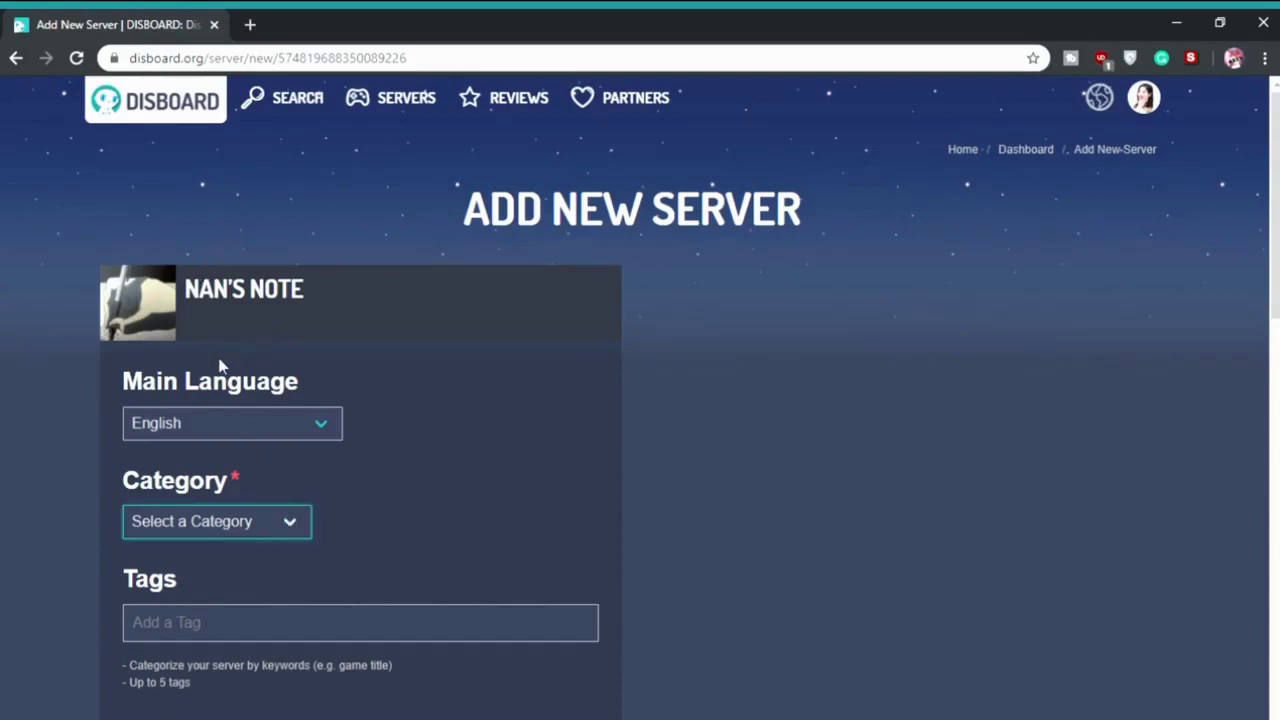
Step: Set the server's category to Community and add the tags gaming, anime and hangout
click(230, 468)
scroll(343, 520, down, 1)
click(352, 528)
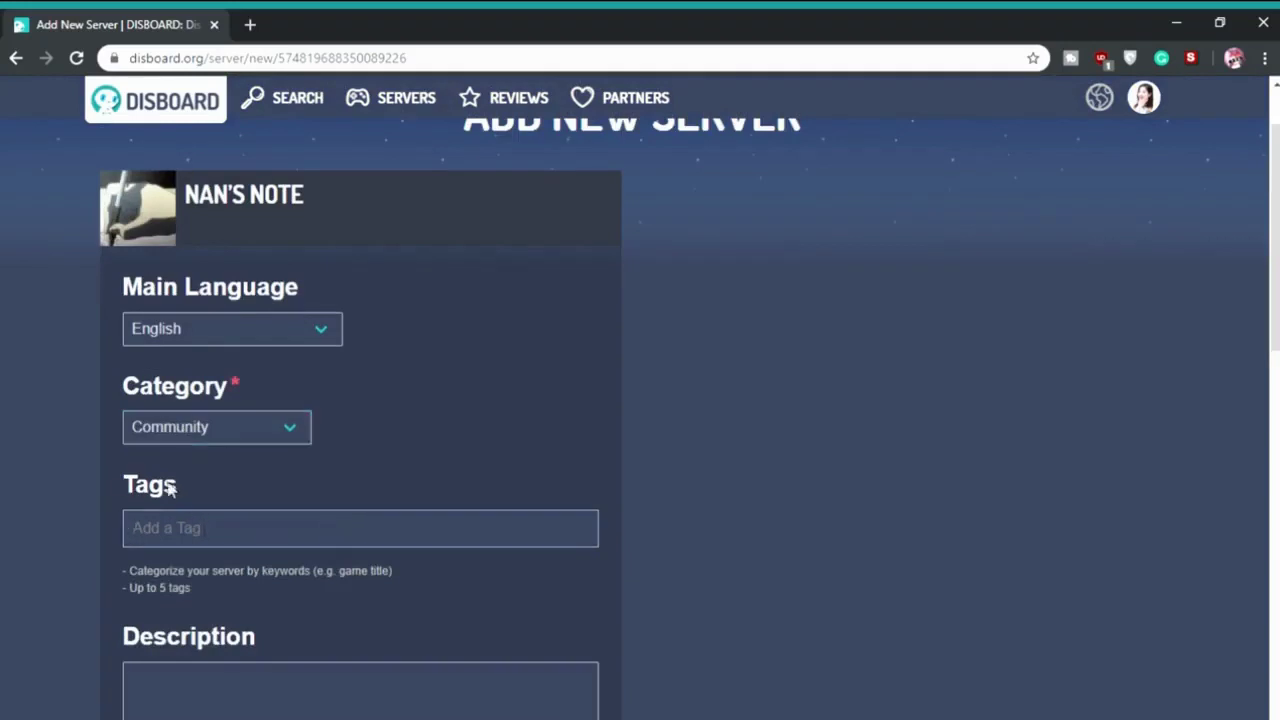
text(gaming)
key(Return)
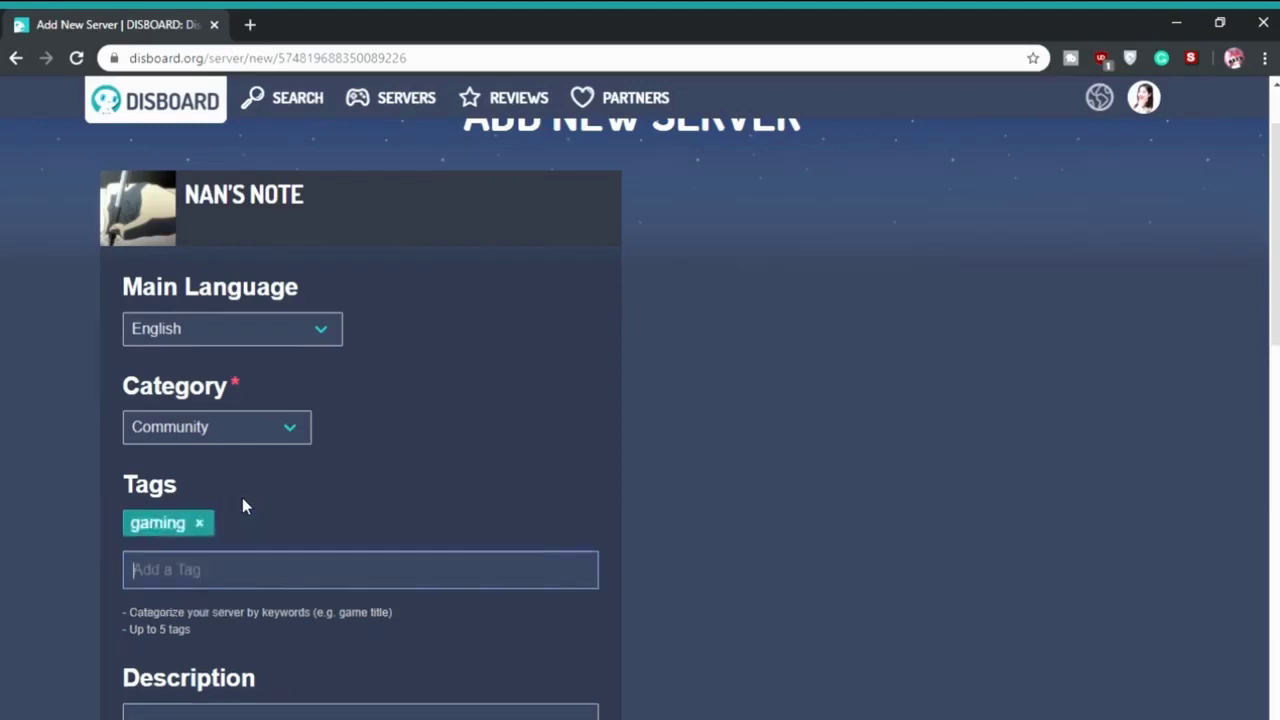
text(anime)
key(Return)
text(hangout)
key(Return)
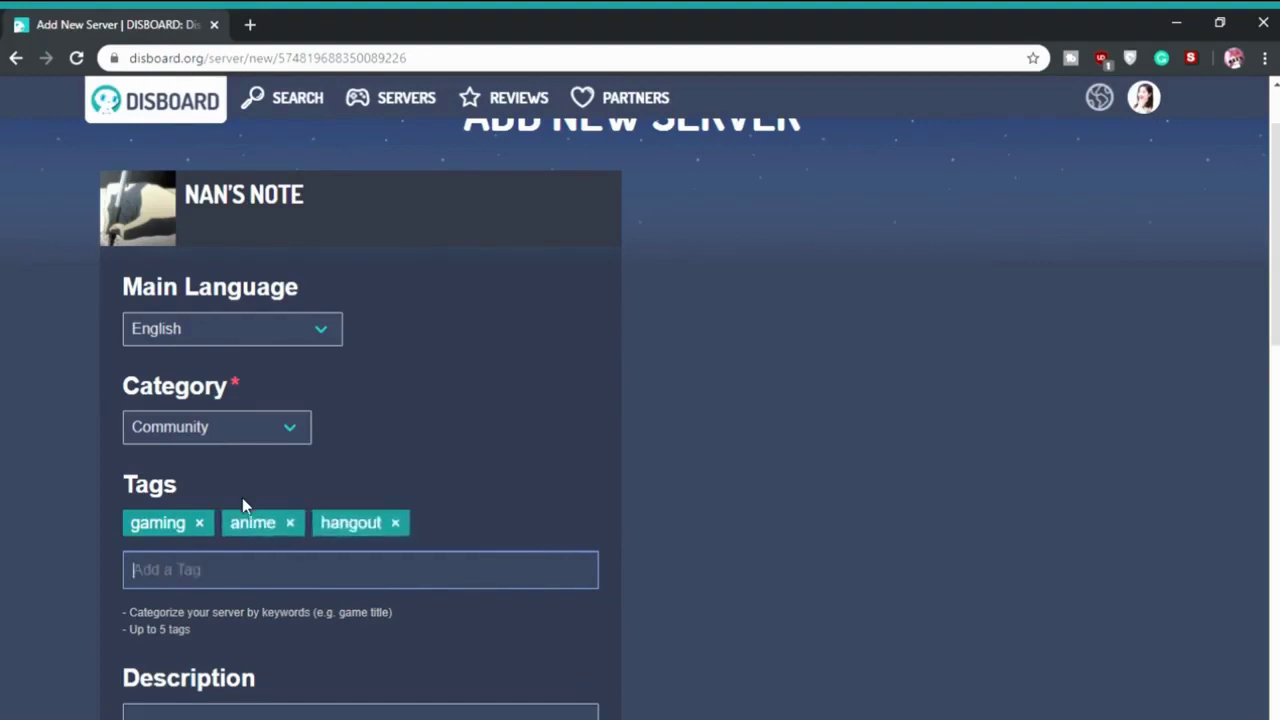
Step: Enter the description "welcome to nan's note, here you can chill and talk about games." and save the server listing
scroll(240, 499, down, 2)
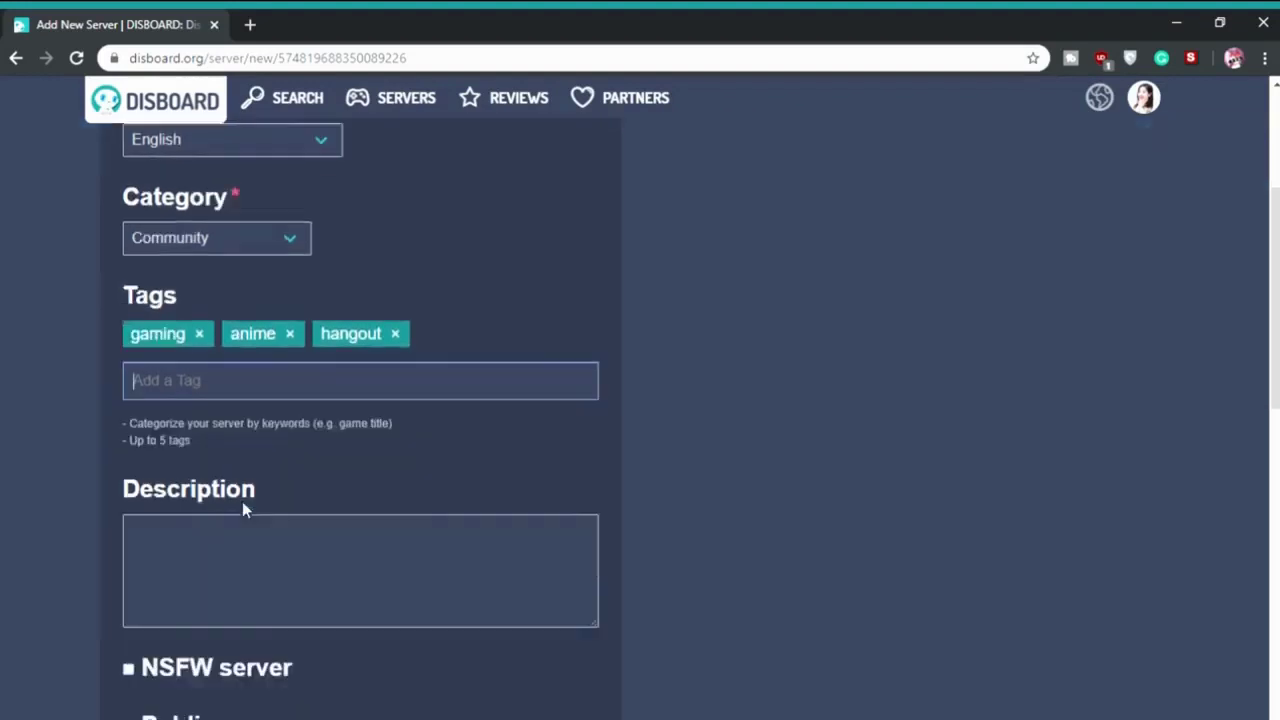
scroll(242, 501, down, 1)
click(384, 491)
text(welcome to nan's)
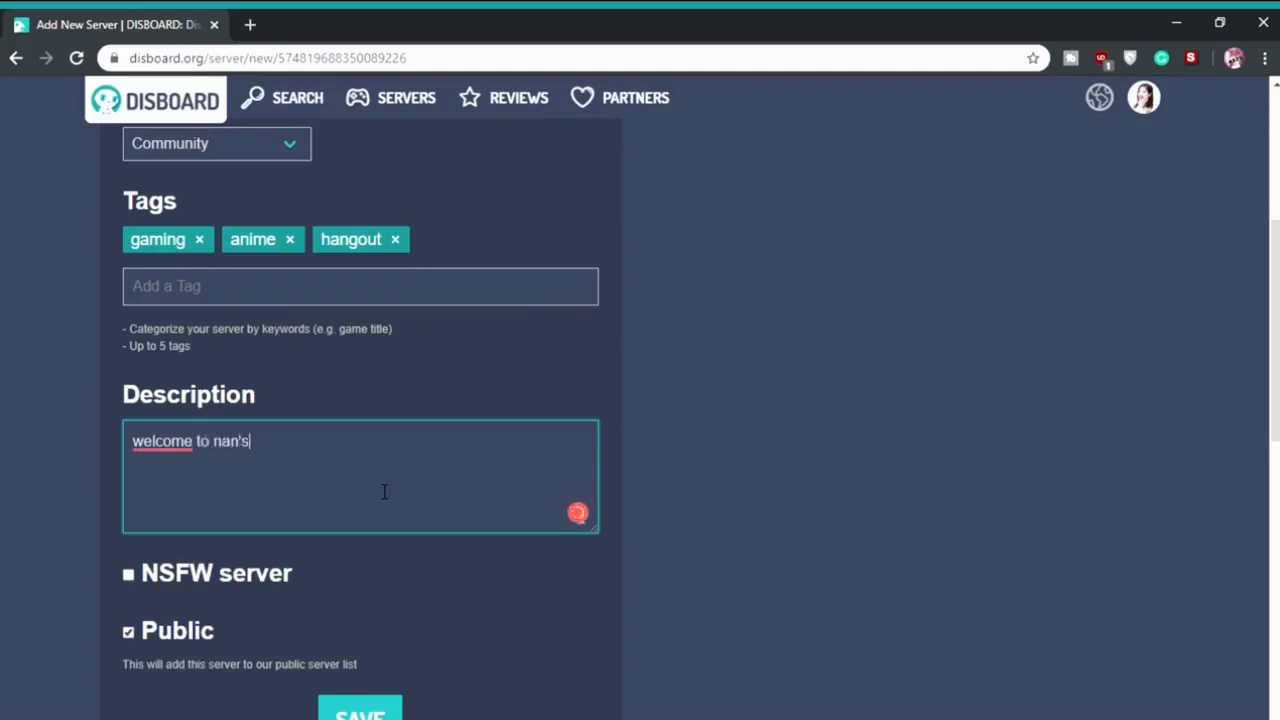
text( note, here )
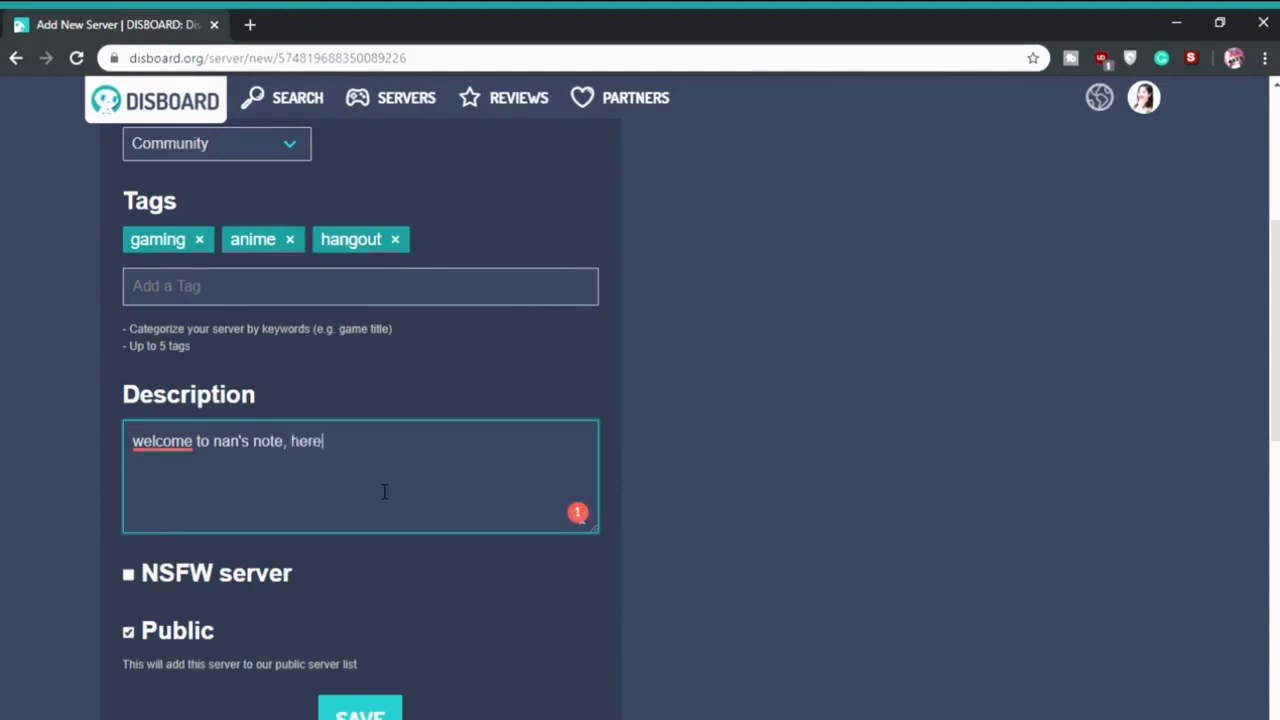
text(you can chill and talk )
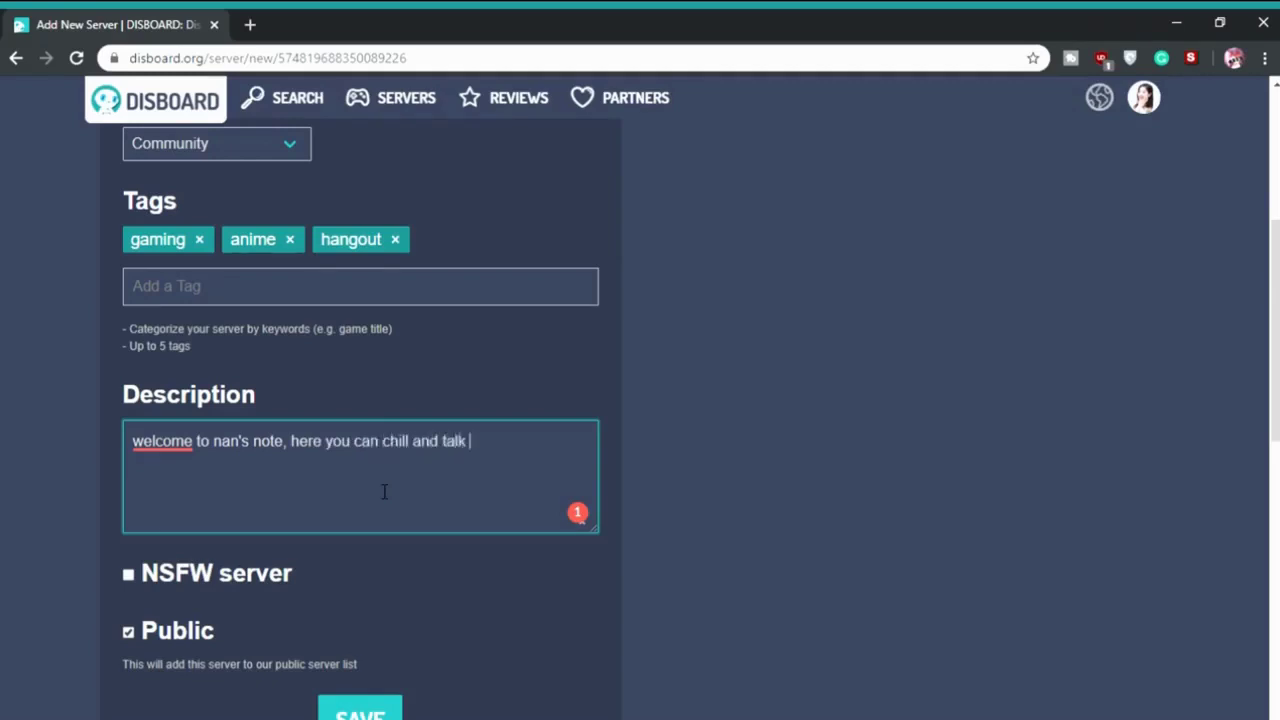
text(about games)
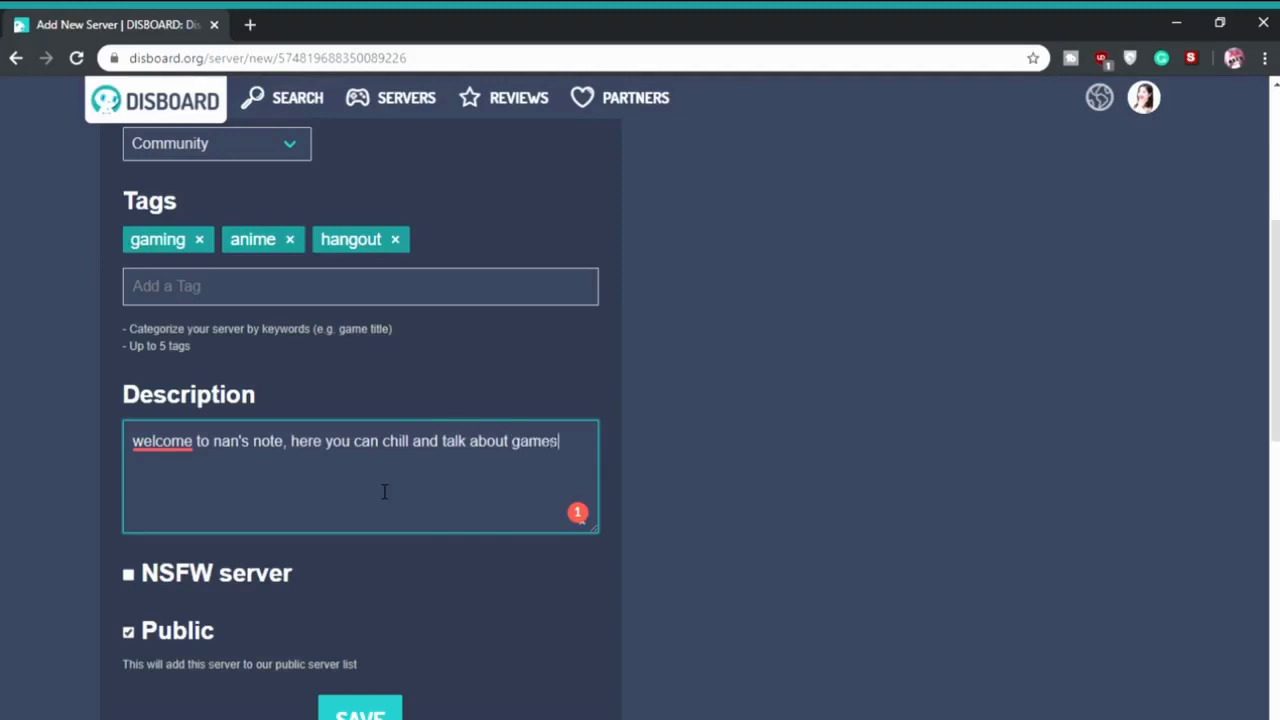
text(.)
scroll(339, 461, down, 1)
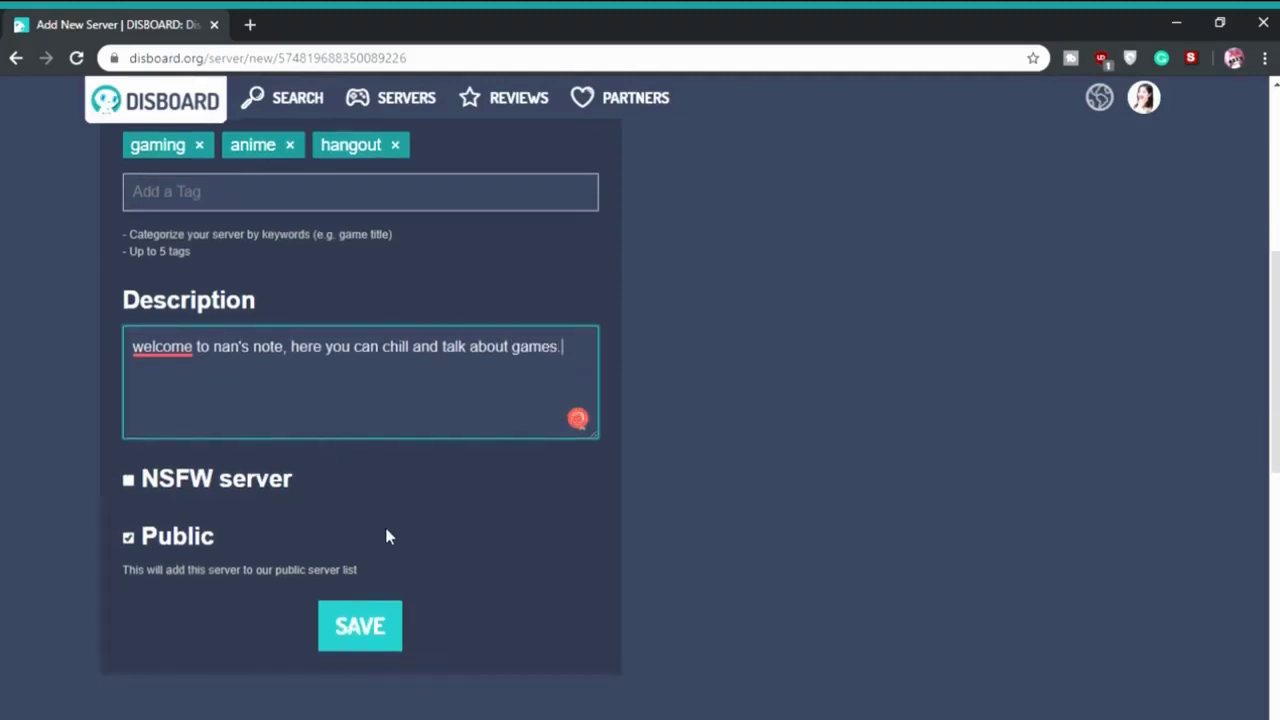
click(383, 637)
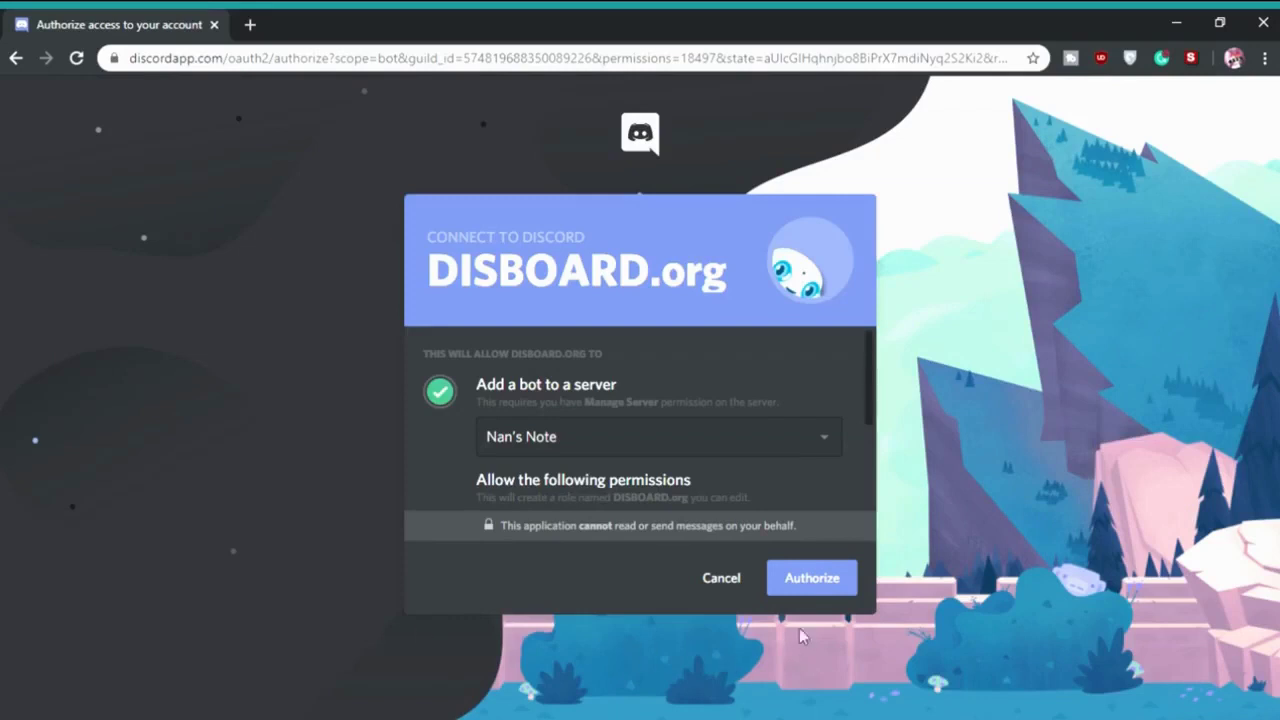
Step: Authorize the DISBOARD.org bot for the Nan's Note server, complete the human check and review the servers on the dashboard
click(818, 590)
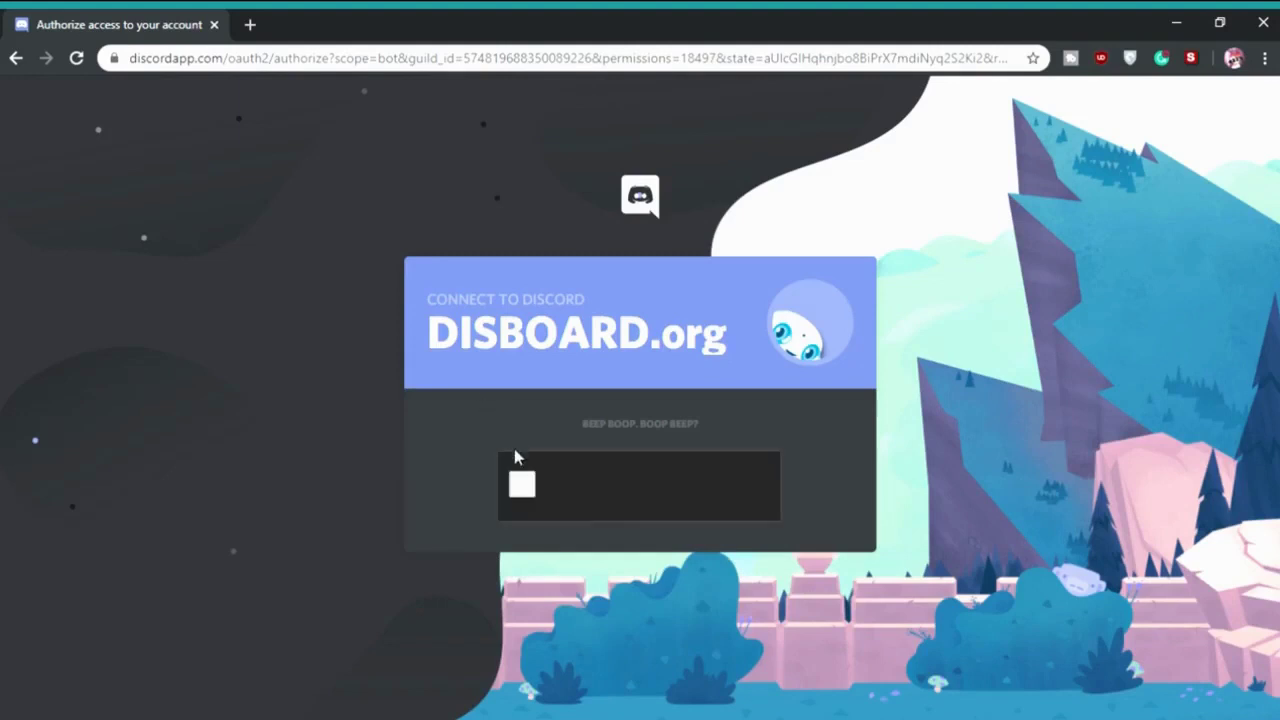
click(522, 486)
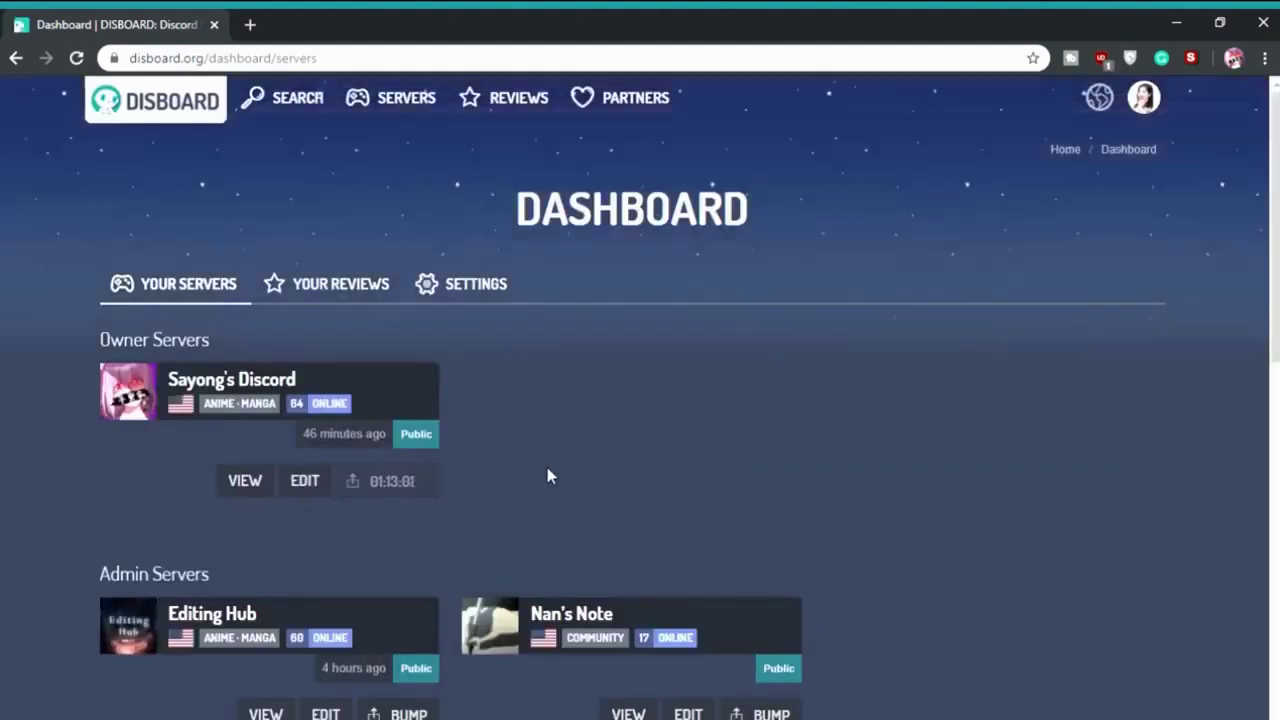
scroll(782, 485, down, 1)
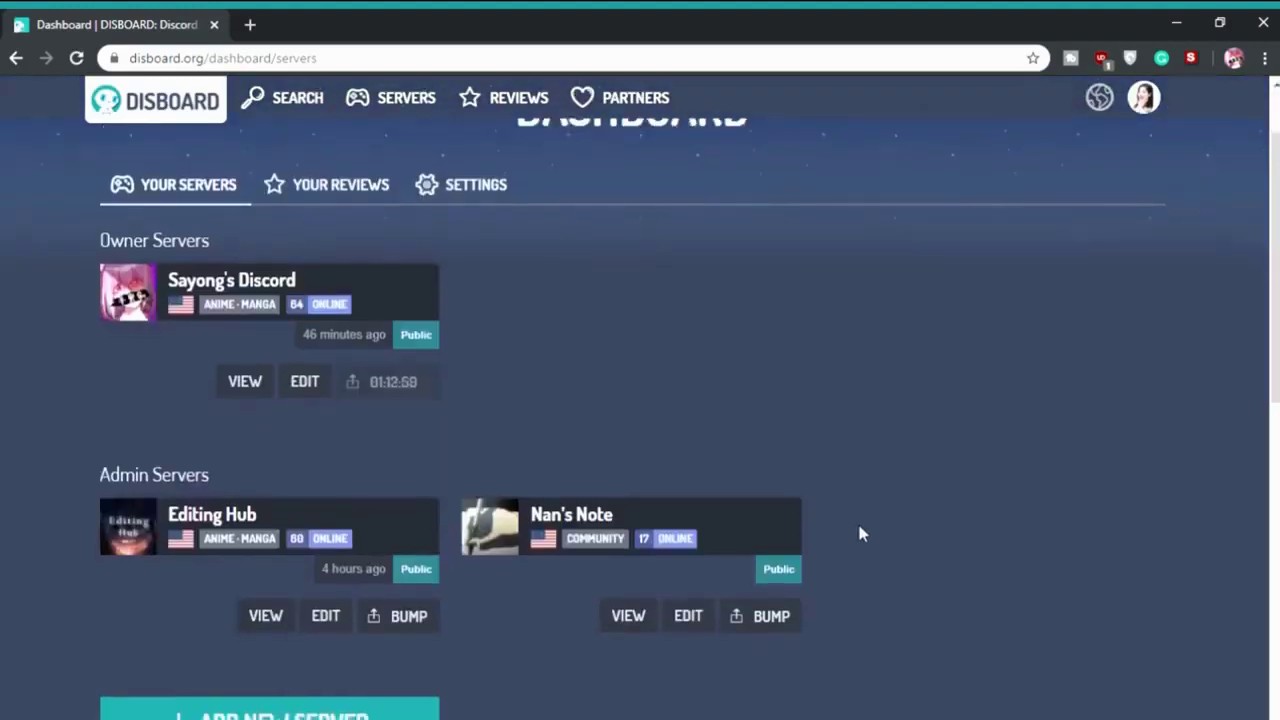
scroll(859, 533, down, 1)
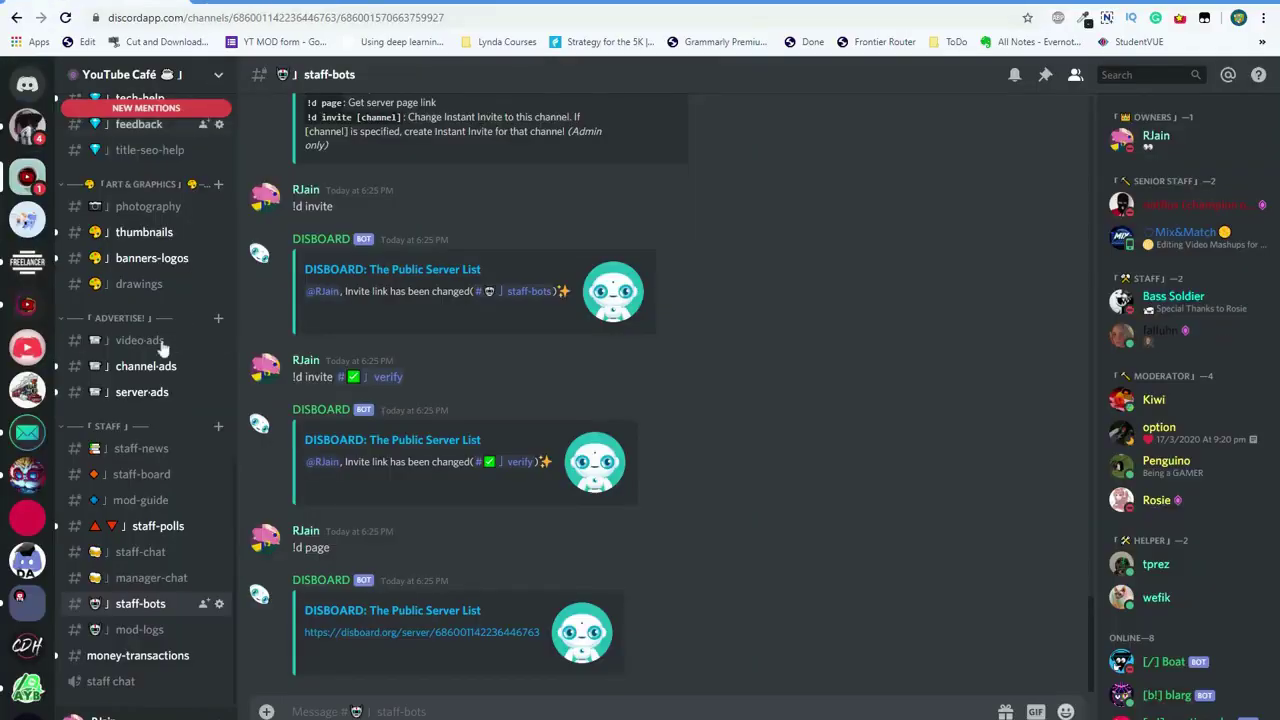
Step: In Discord, mention the DISBOARD bot in the staff-bots channel and look at its profile card
scroll(160, 200, up, 5)
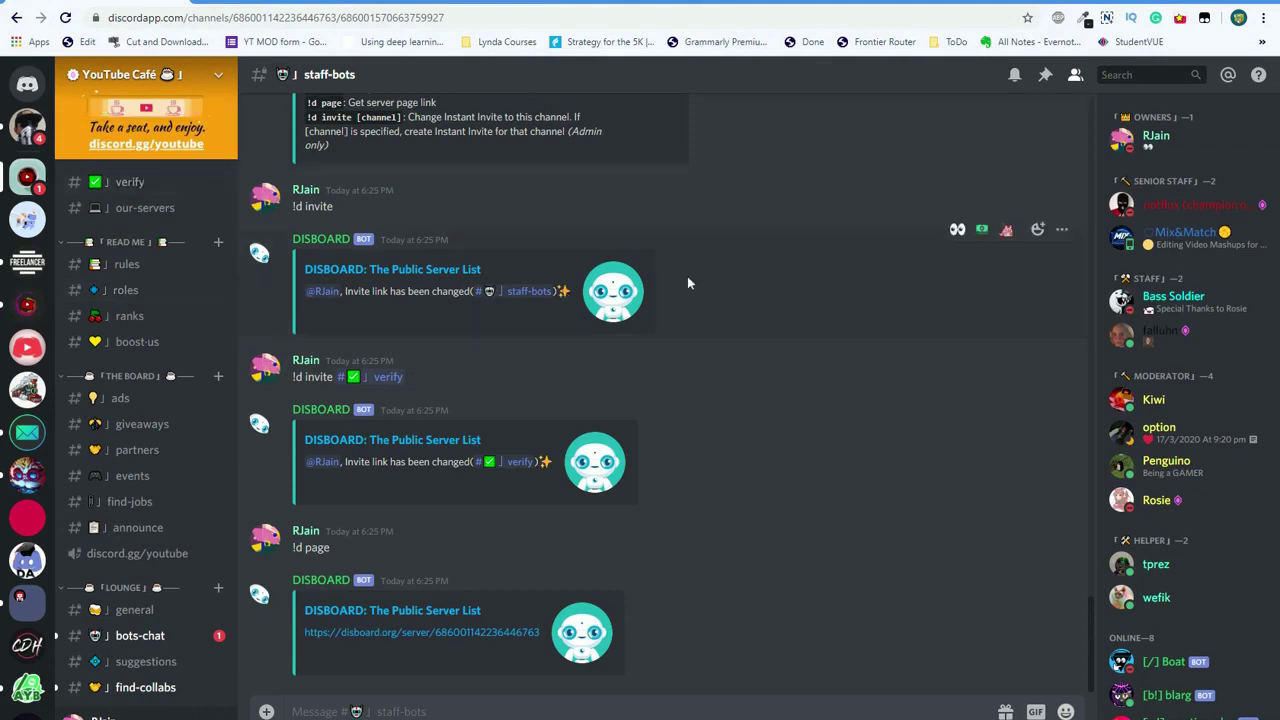
text(@disbo)
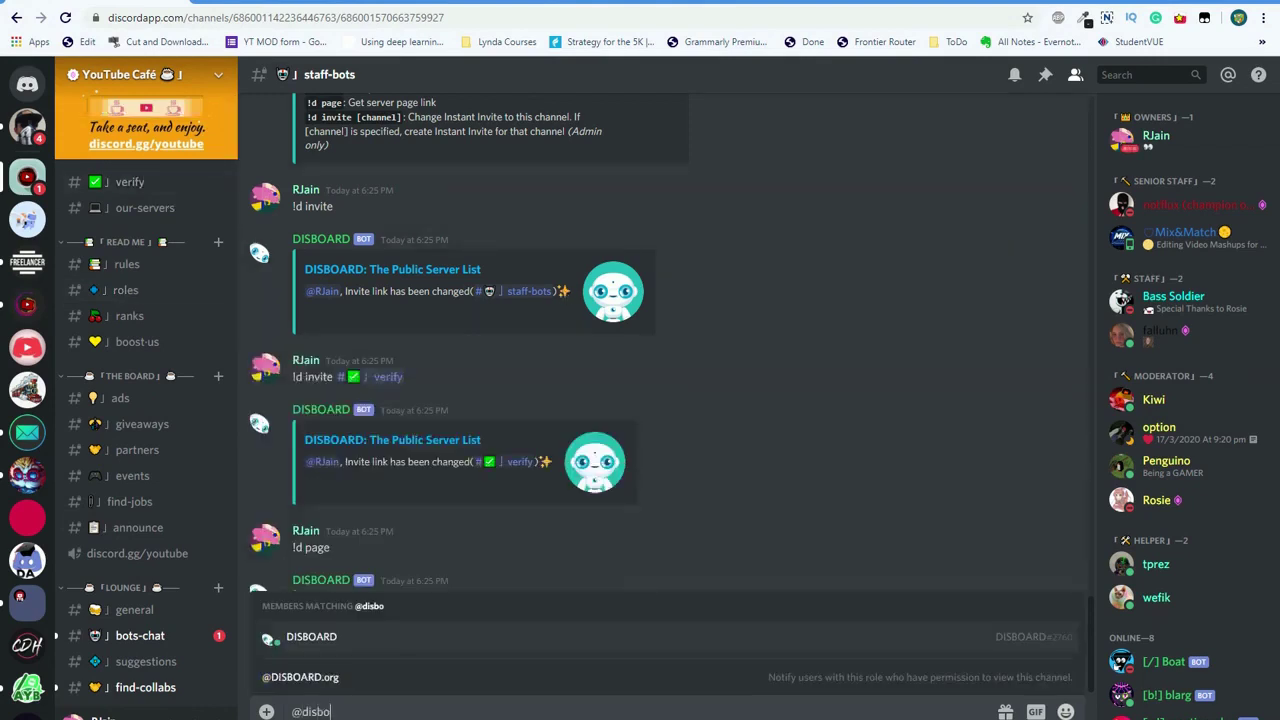
key(Tab)
key(Return)
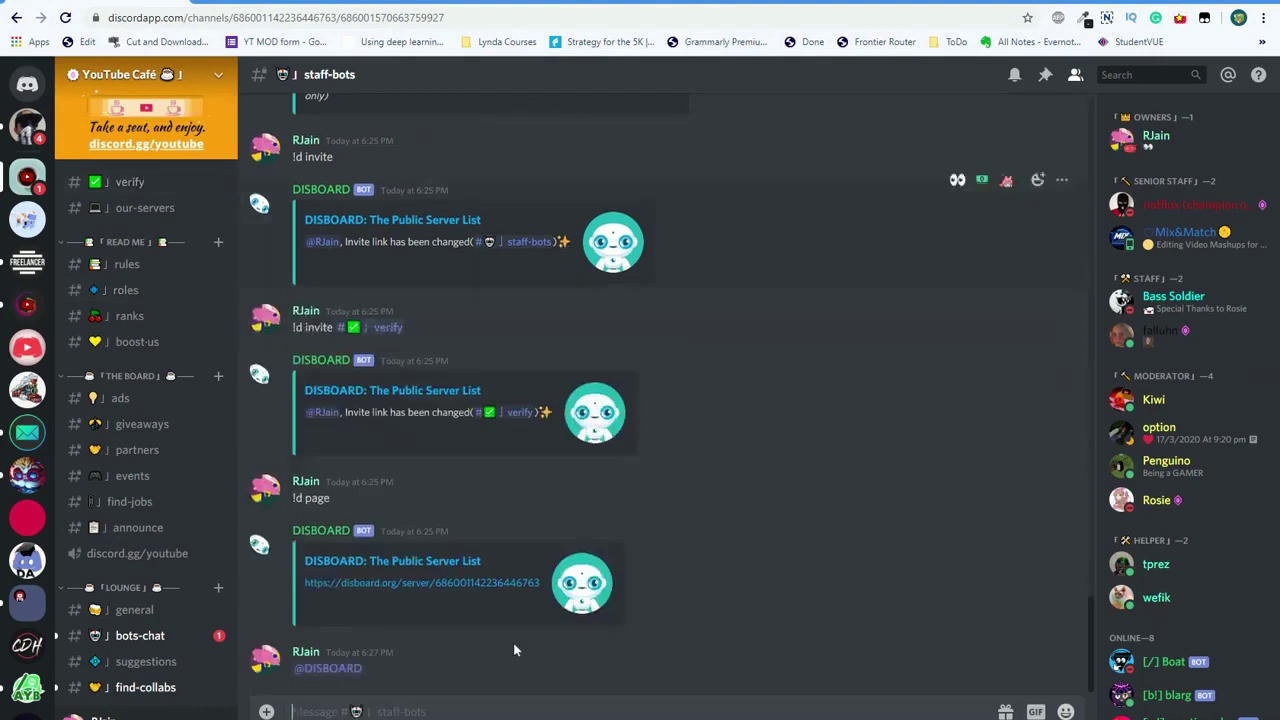
click(310, 669)
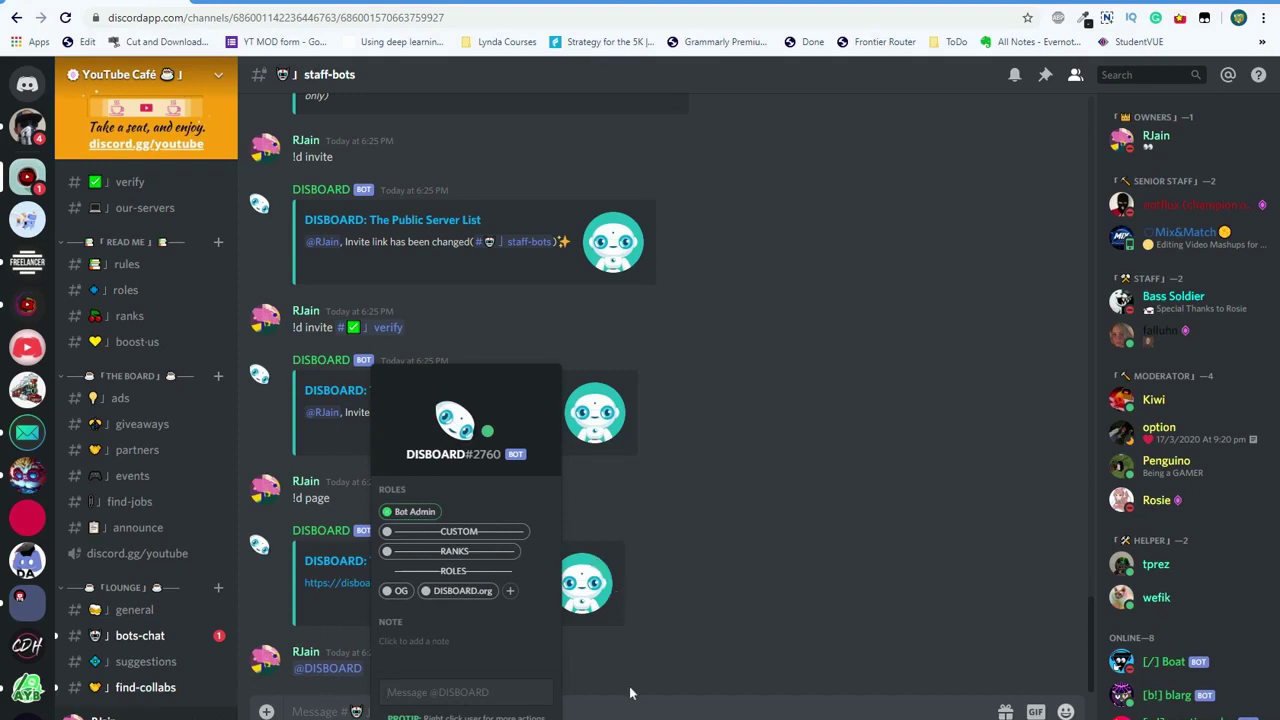
click(655, 646)
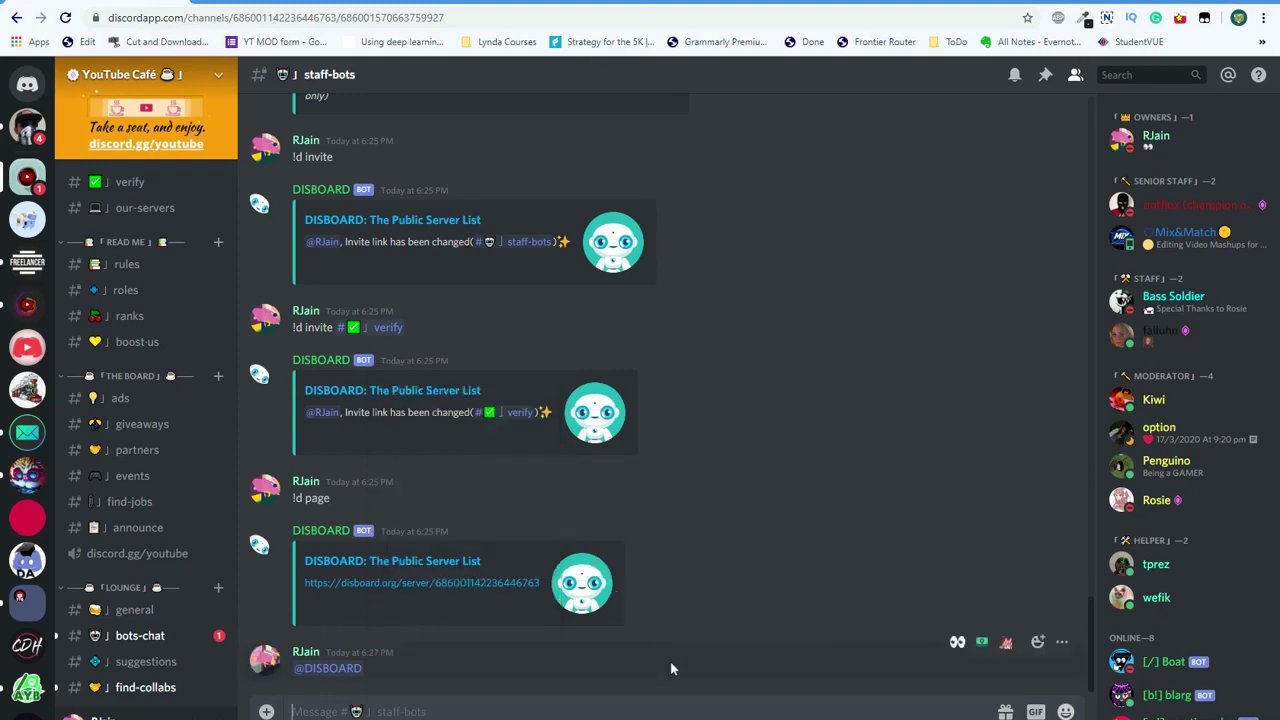
Step: Request the DISBOARD bot's command list by sending "!d help" in the staff-bots channel
text(!d)
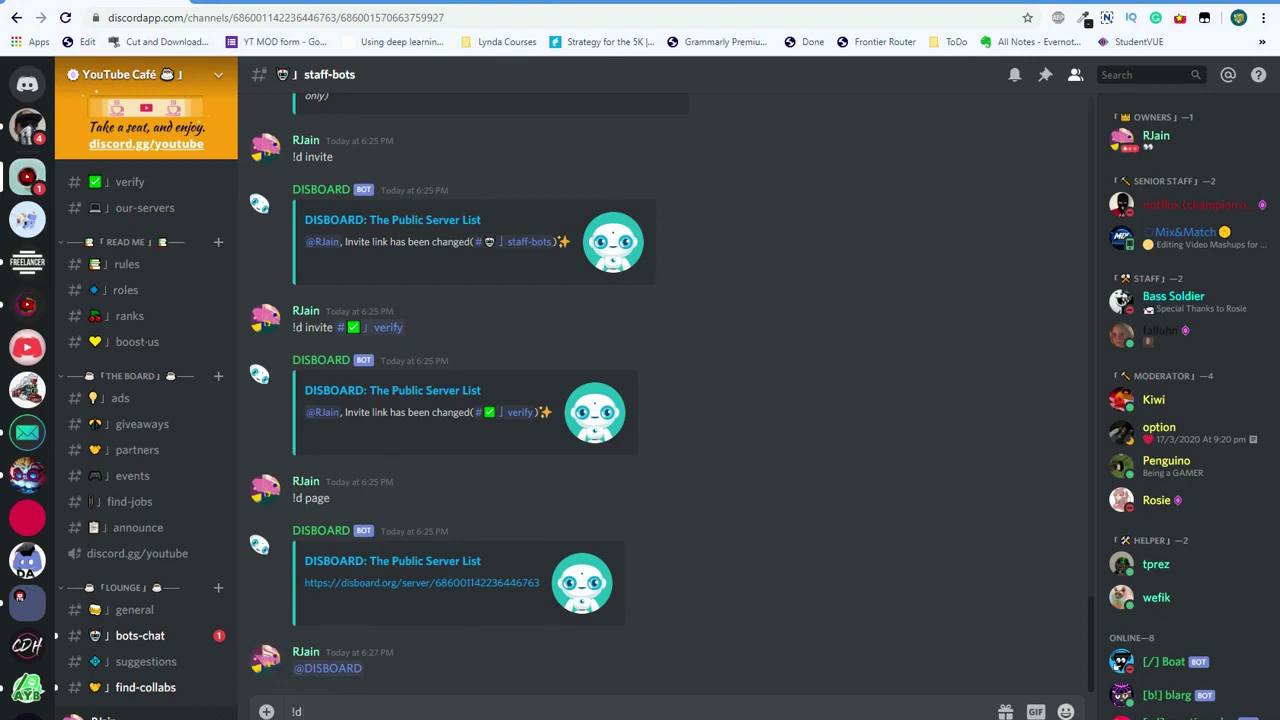
text( help)
key(Return)
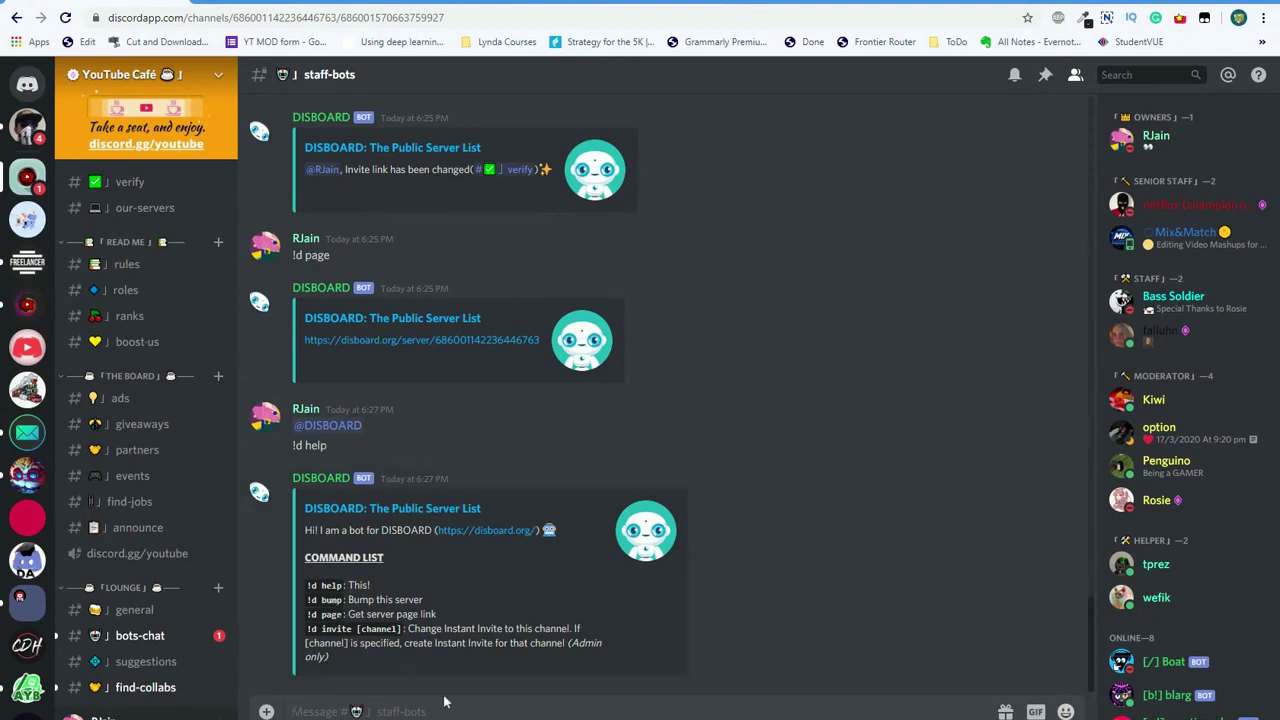
Step: Send "!d invite" with the rules channel mentioned, so the DISBOARD invite link leads to that channel
text(!d invite)
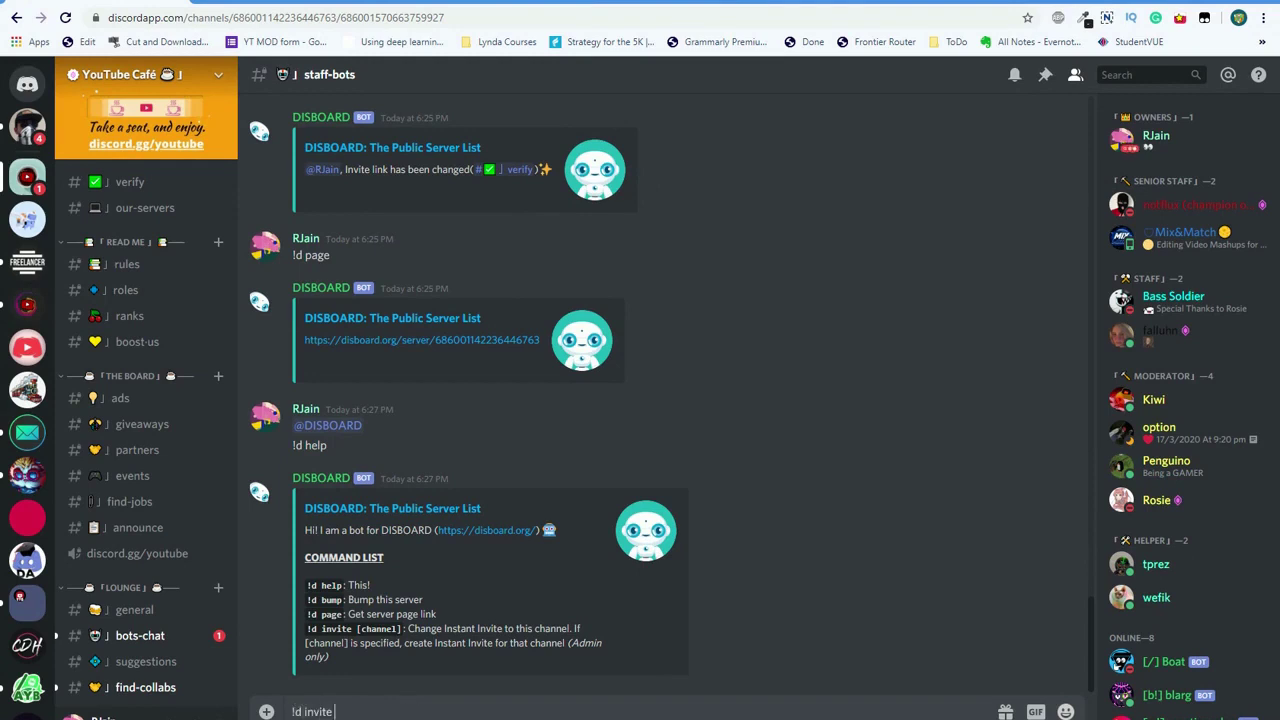
right_click(150, 275)
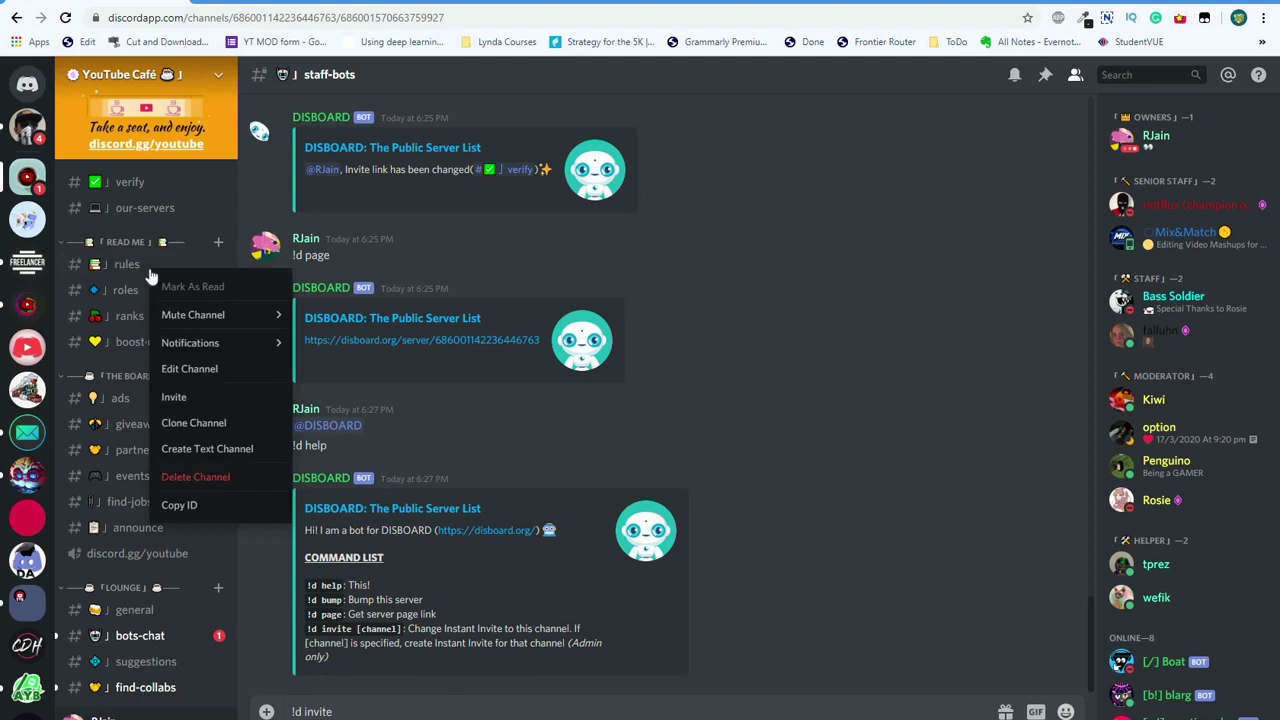
click(197, 397)
click(340, 395)
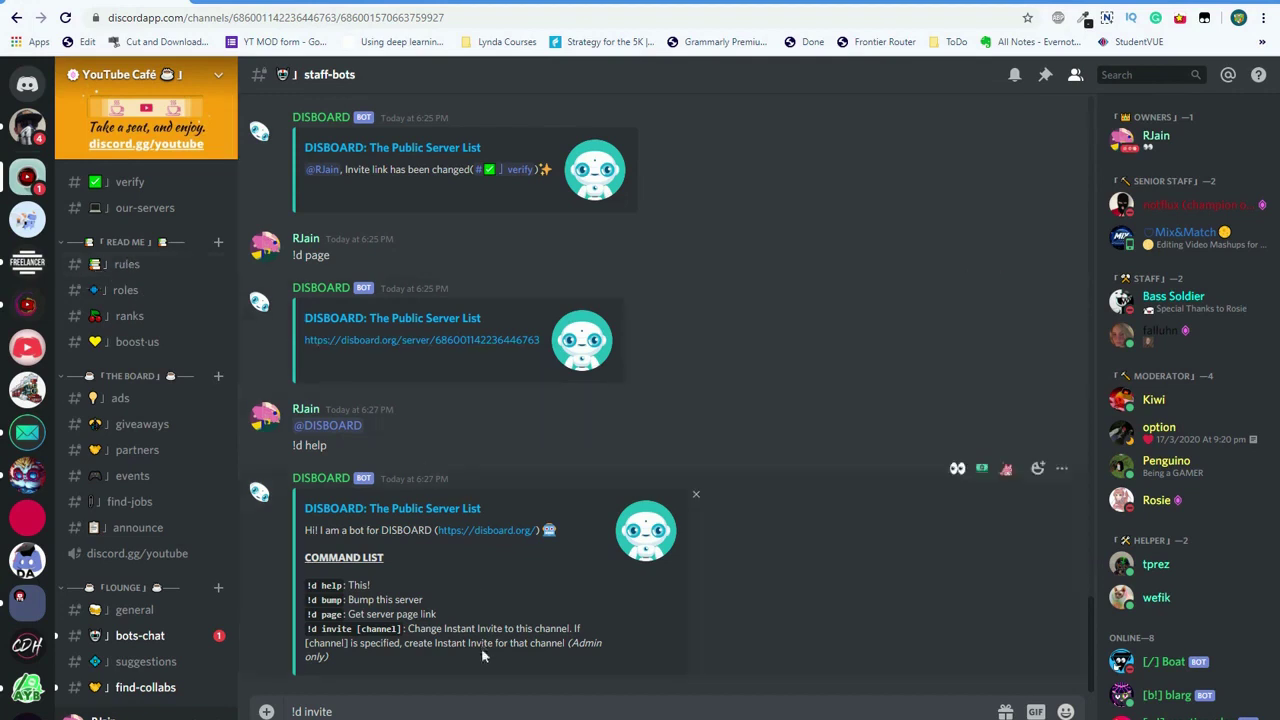
text(#rule)
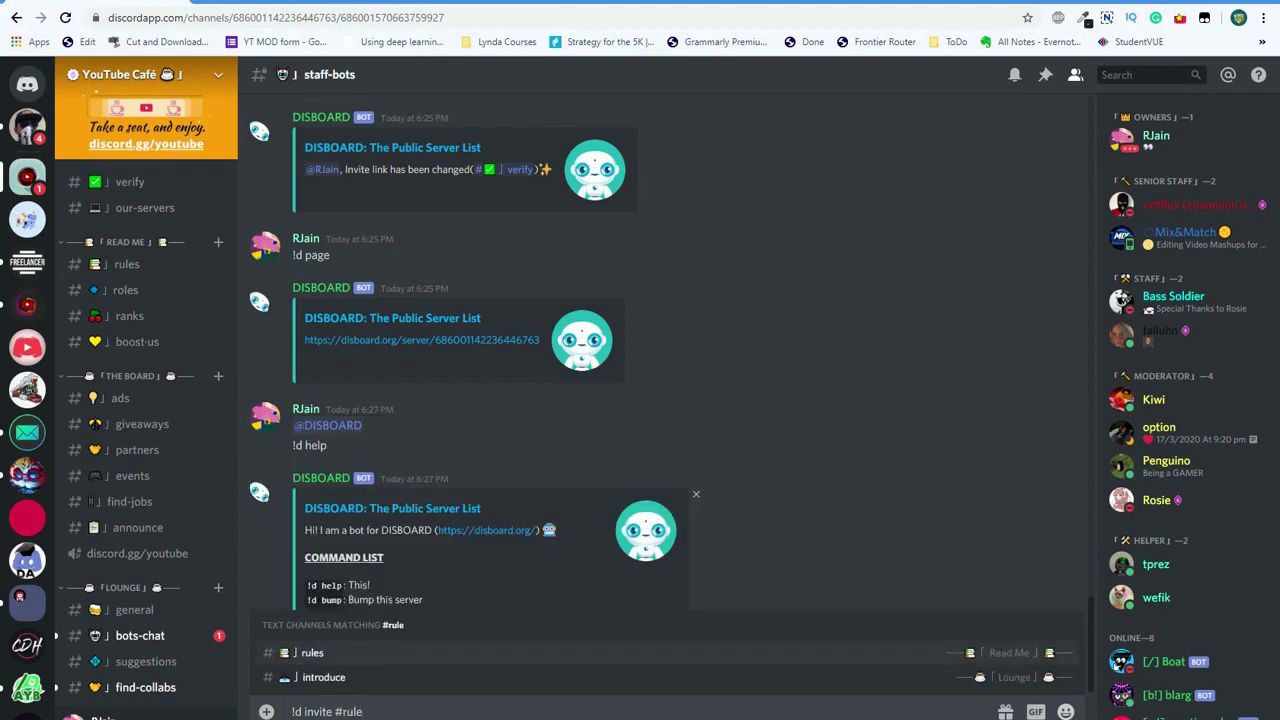
key(Tab)
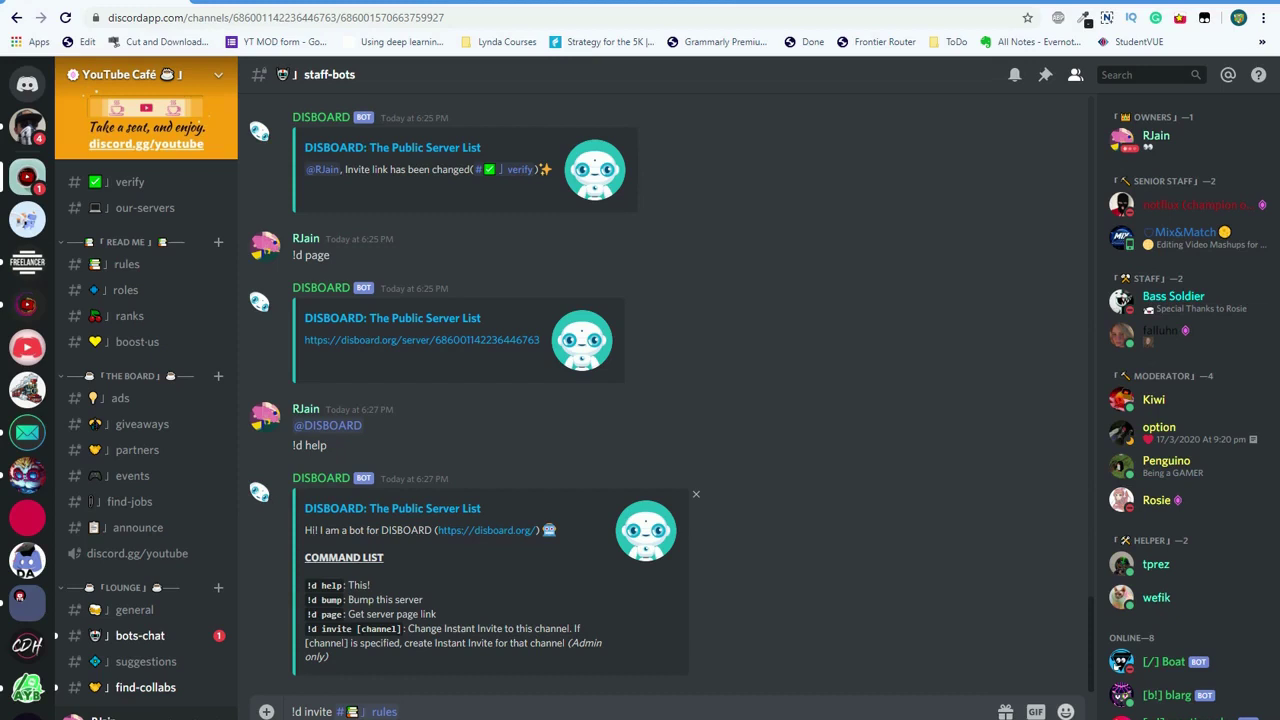
key(Return)
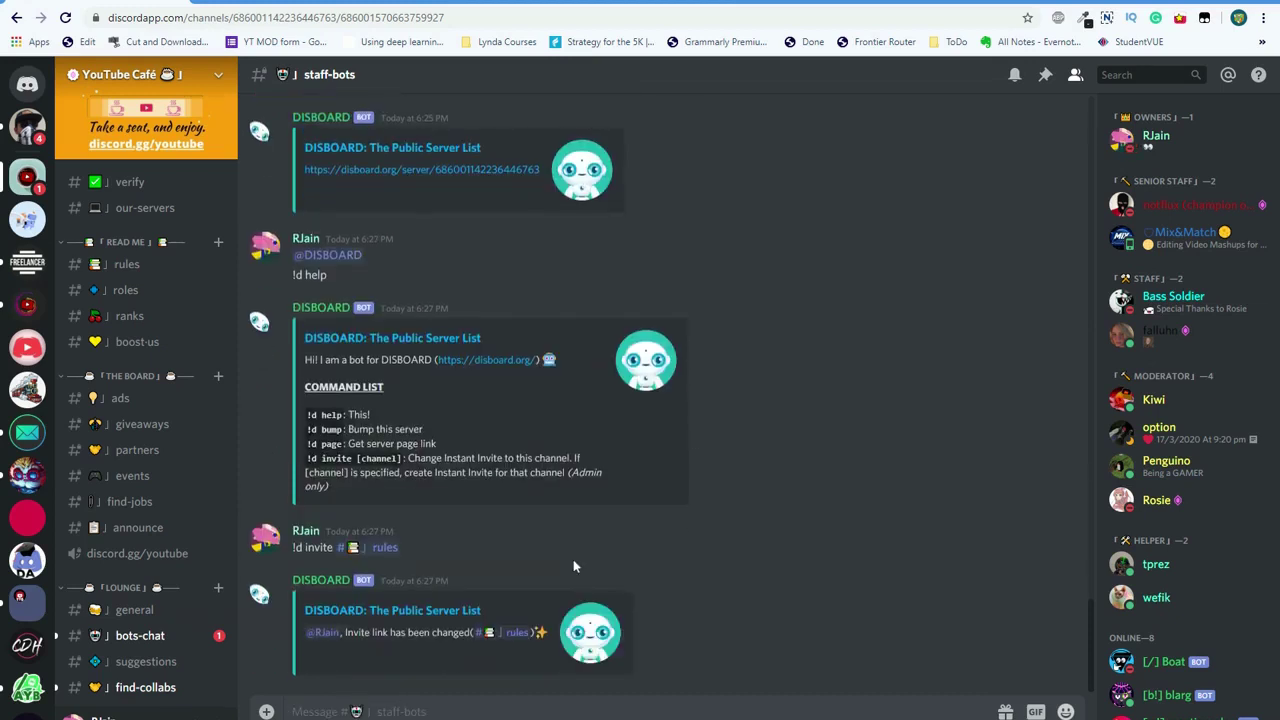
Step: Request the server's DISBOARD page link by sending "!d page" in the staff-bots channel
text(!d)
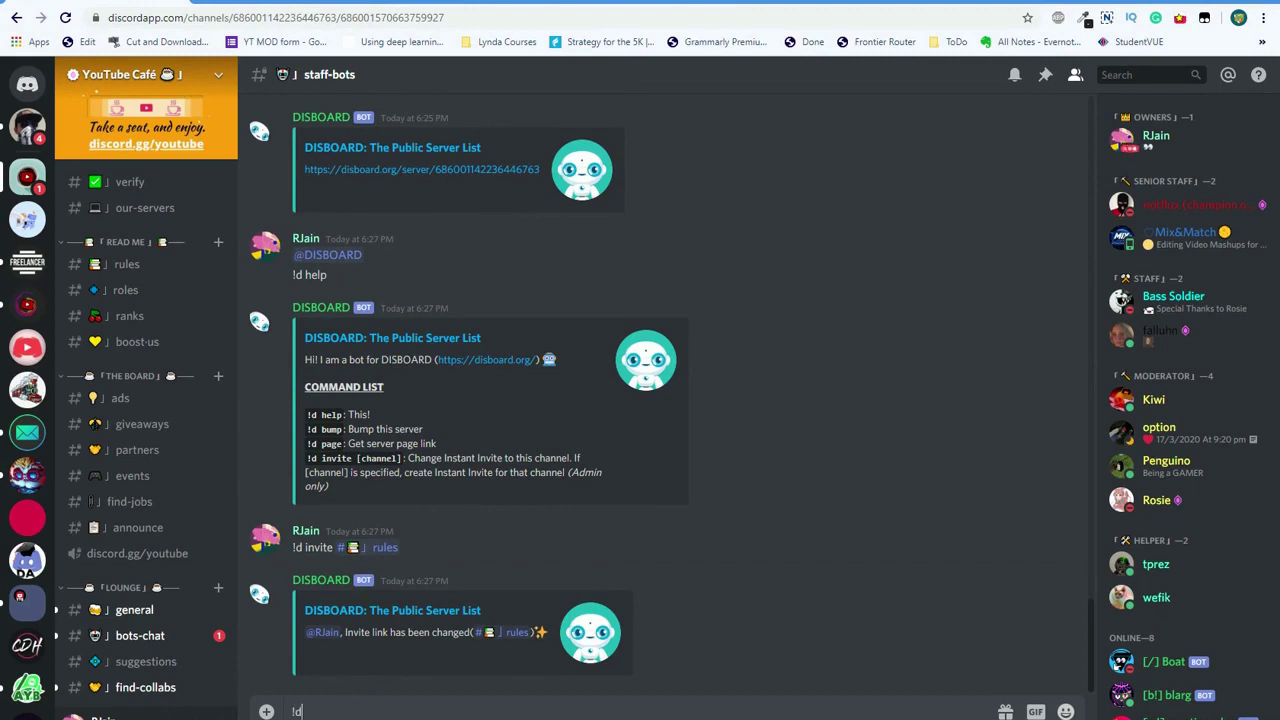
text( page)
key(Return)
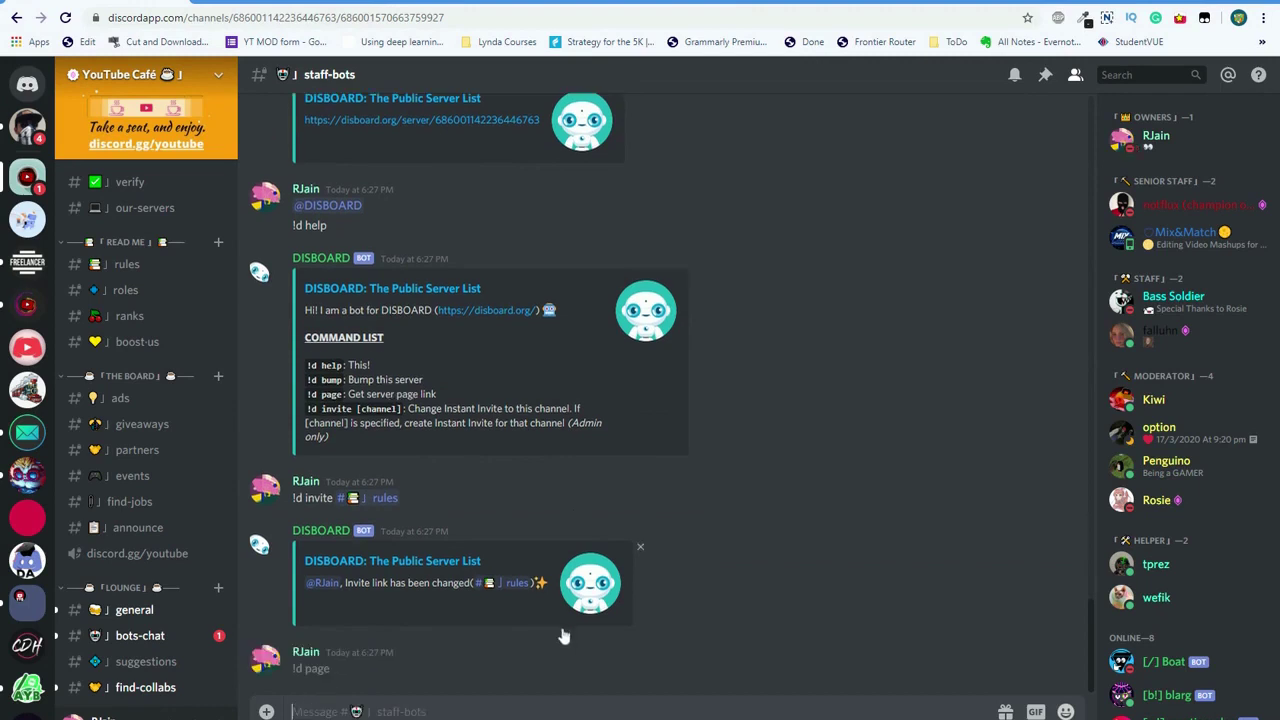
Step: Open the YouTube Café server's DISBOARD page from the bot's link and examine its description and title
click(405, 632)
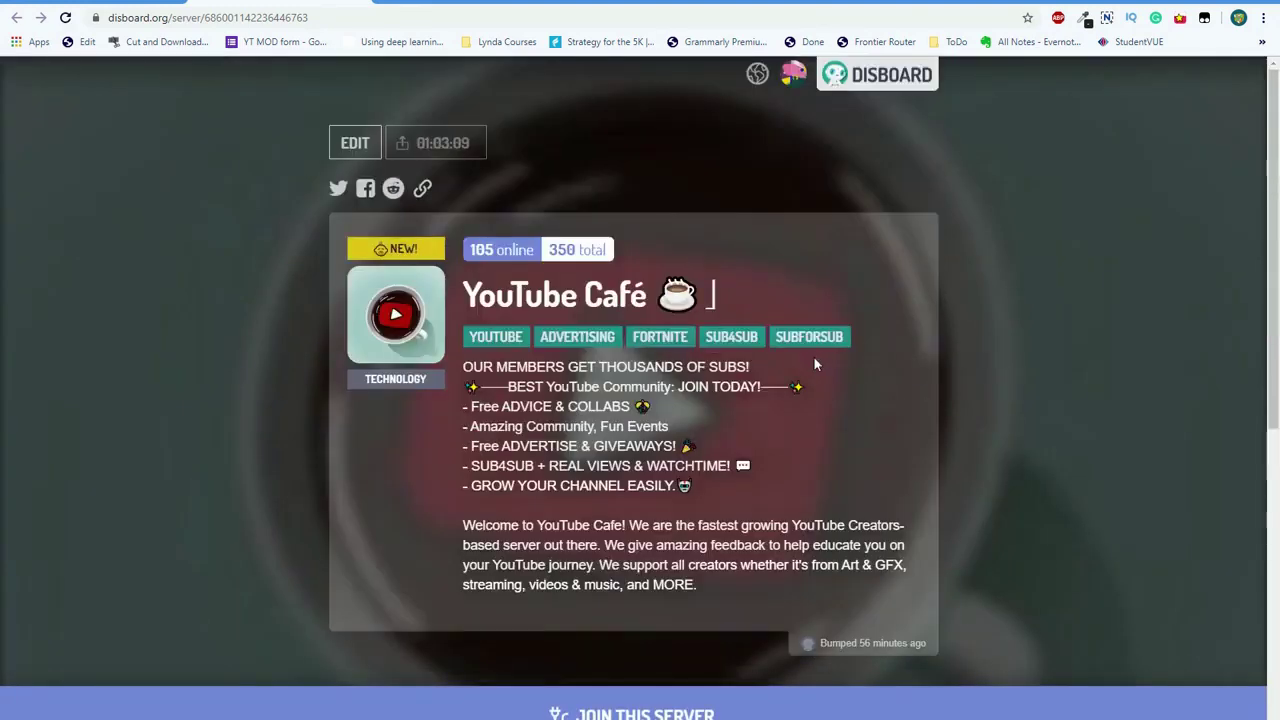
drag(765, 545, 788, 565)
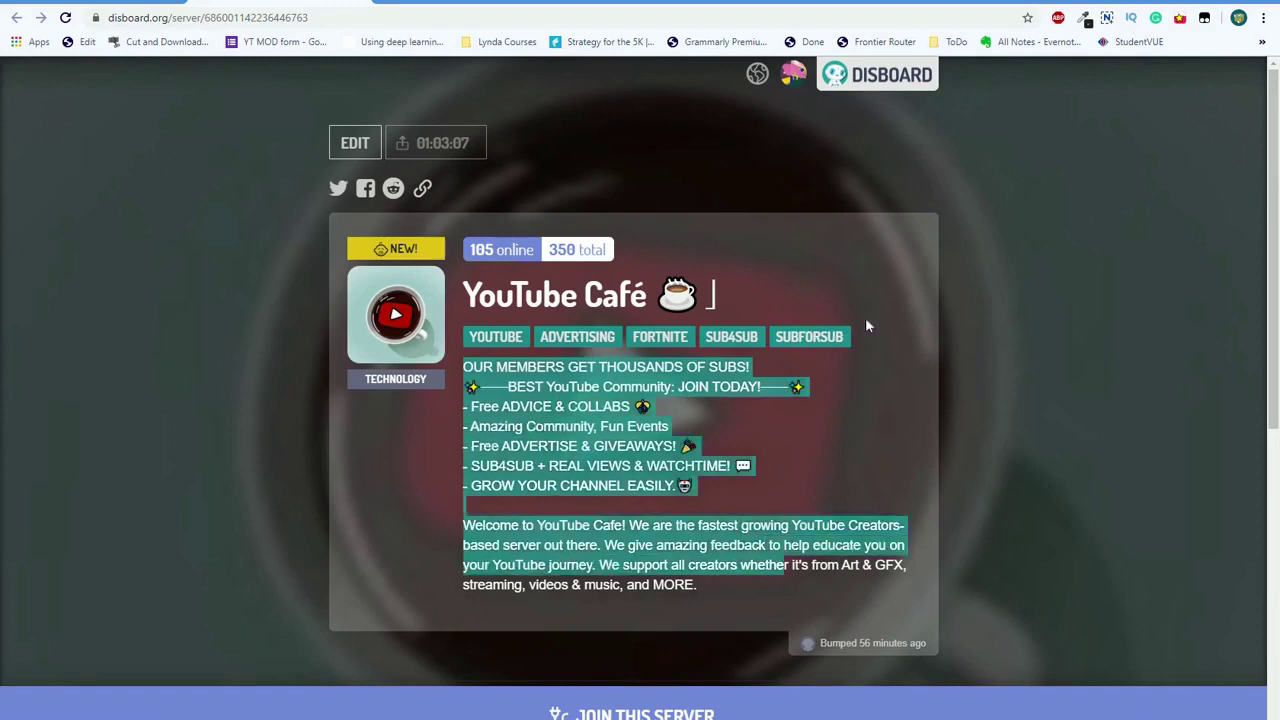
click(867, 319)
drag(464, 297, 850, 296)
click(733, 281)
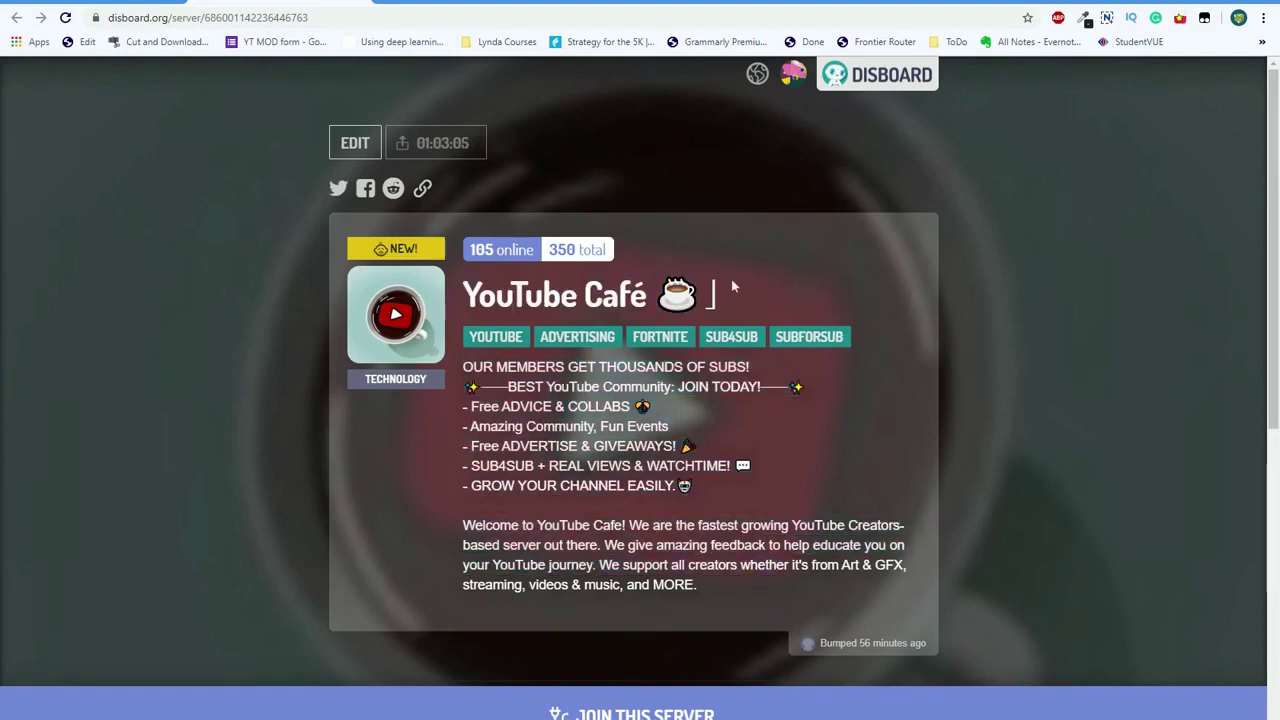
Step: Back in Discord, bump the YouTube Café server by sending "!d bump" in the staff-bots channel
click(100, 2)
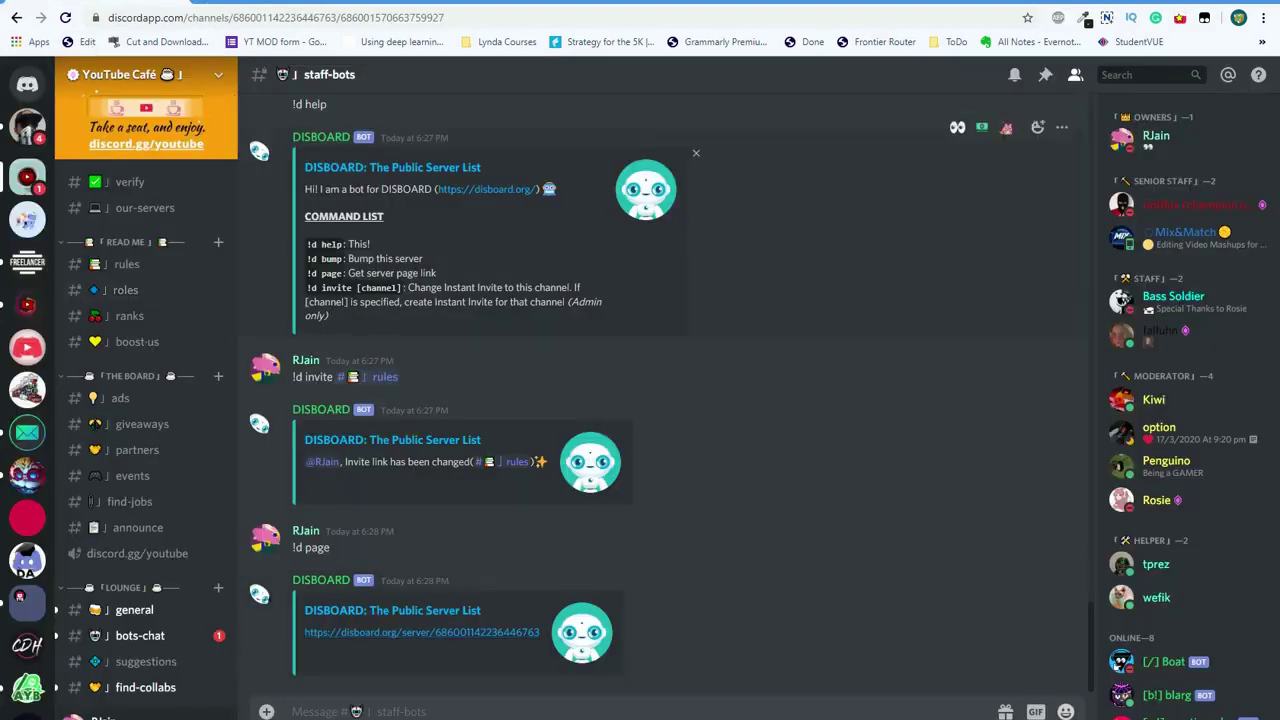
text(!d)
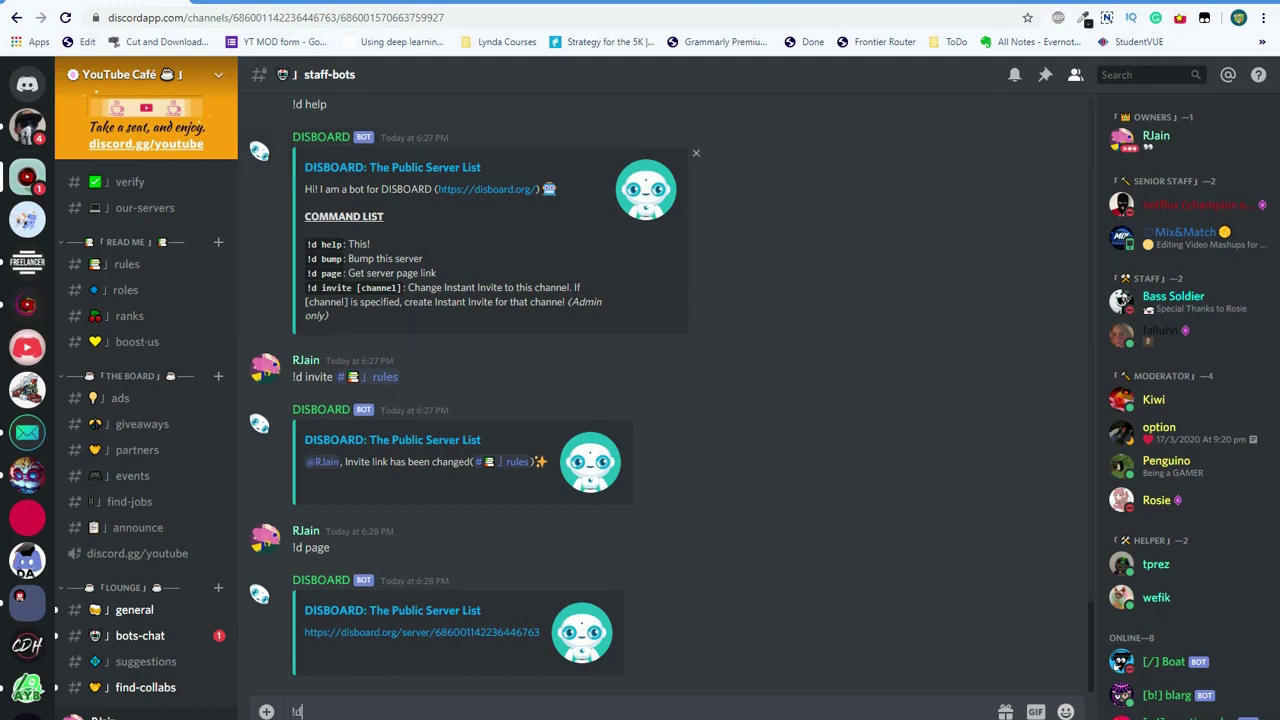
text( bump)
key(Return)
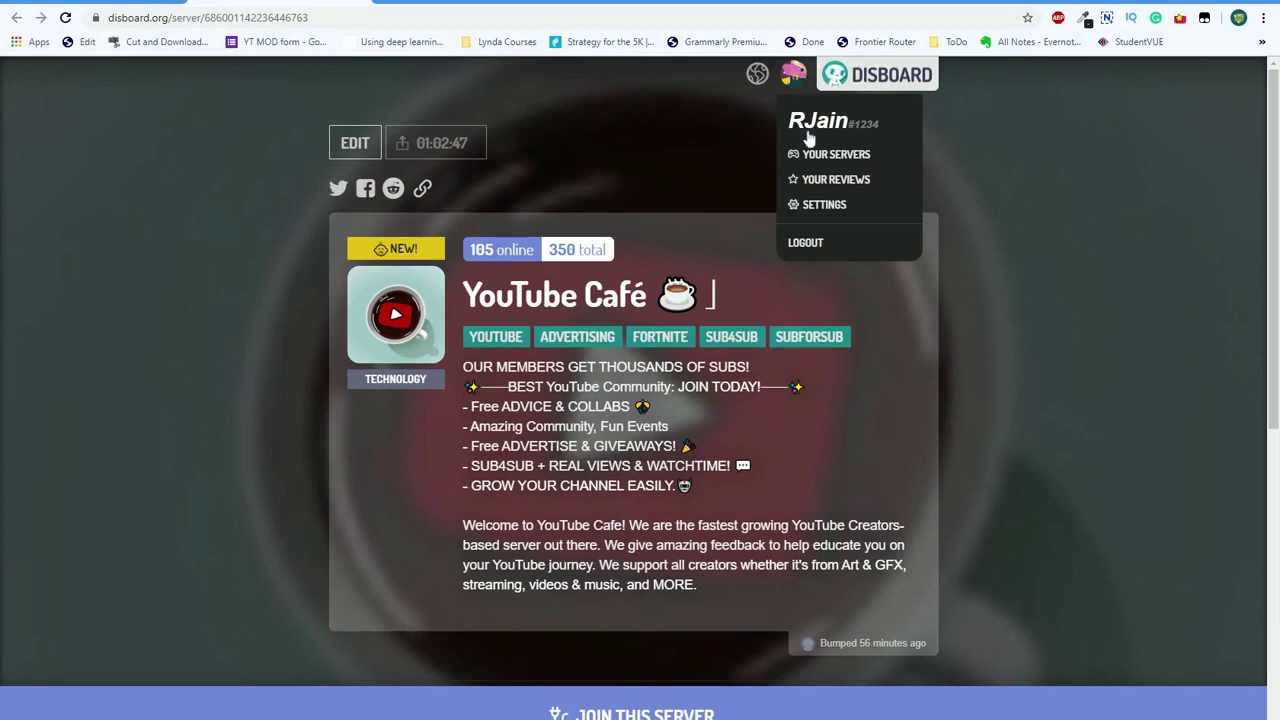
Step: Go to the disboard.org home page and search the public server list for "youtube"
double_click(301, 22)
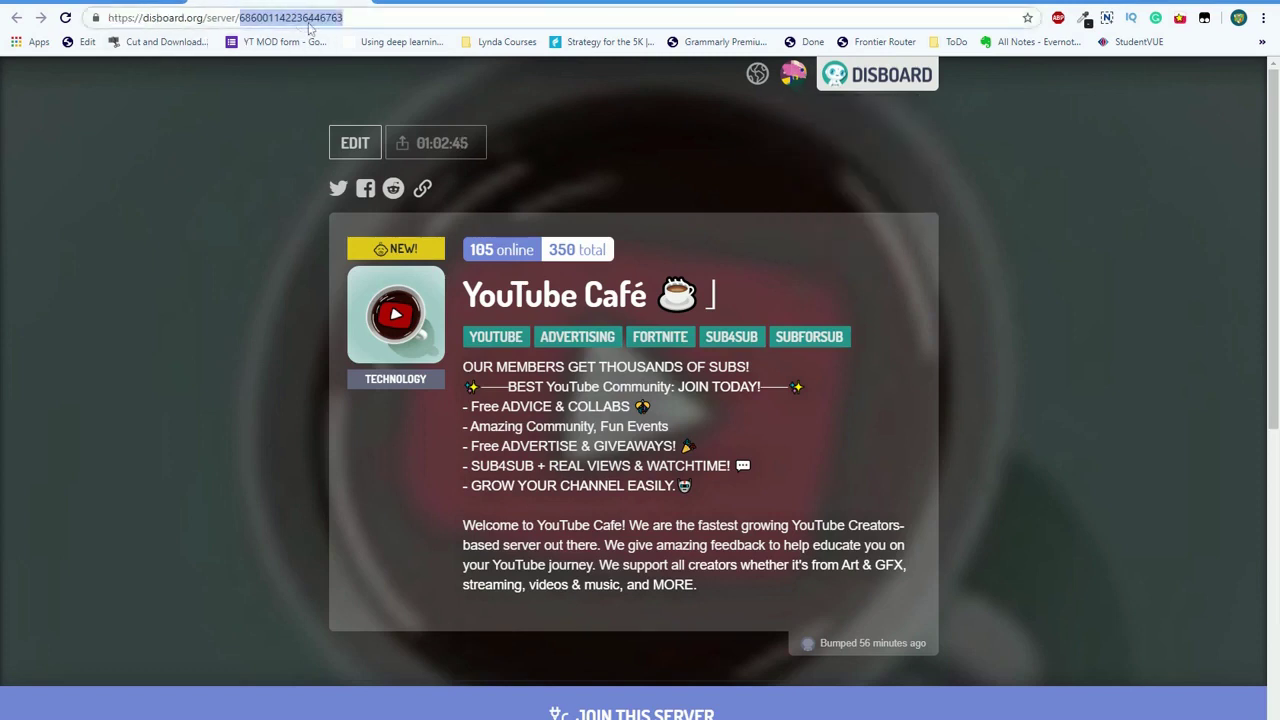
key(ctrl+BackSpace)
key(ctrl+BackSpace)
key(Return)
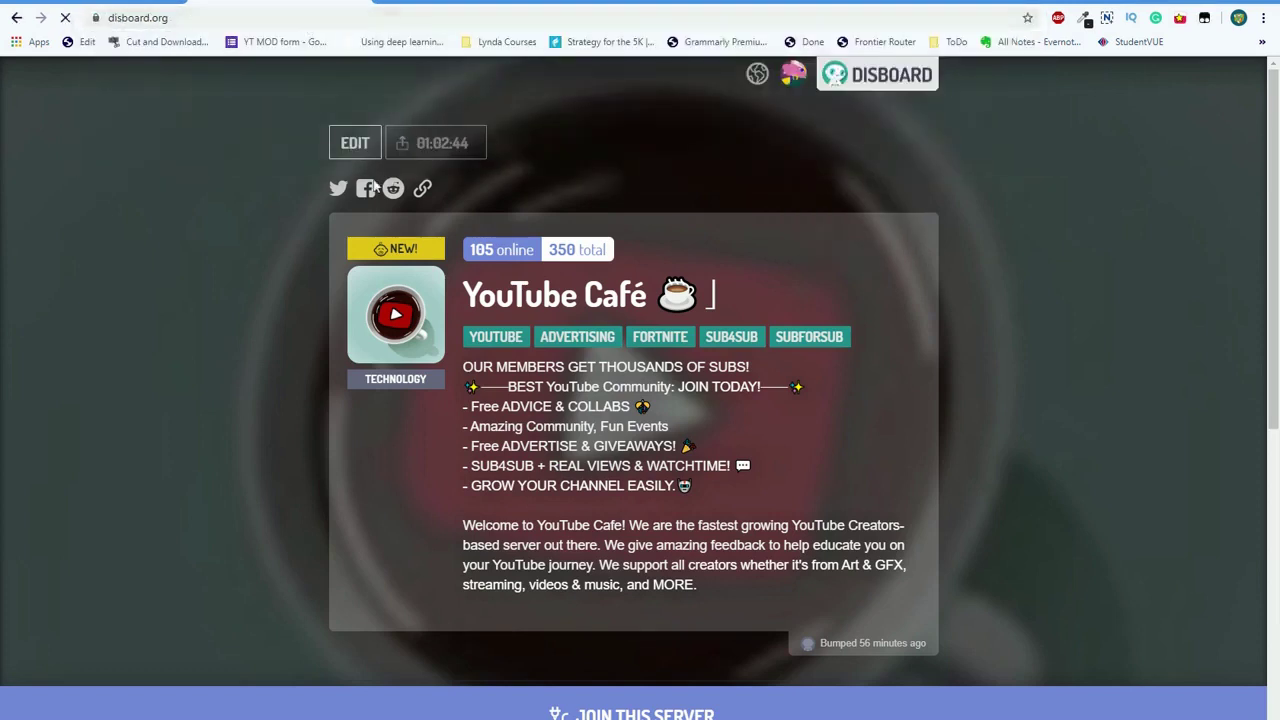
scroll(475, 393, down, 8)
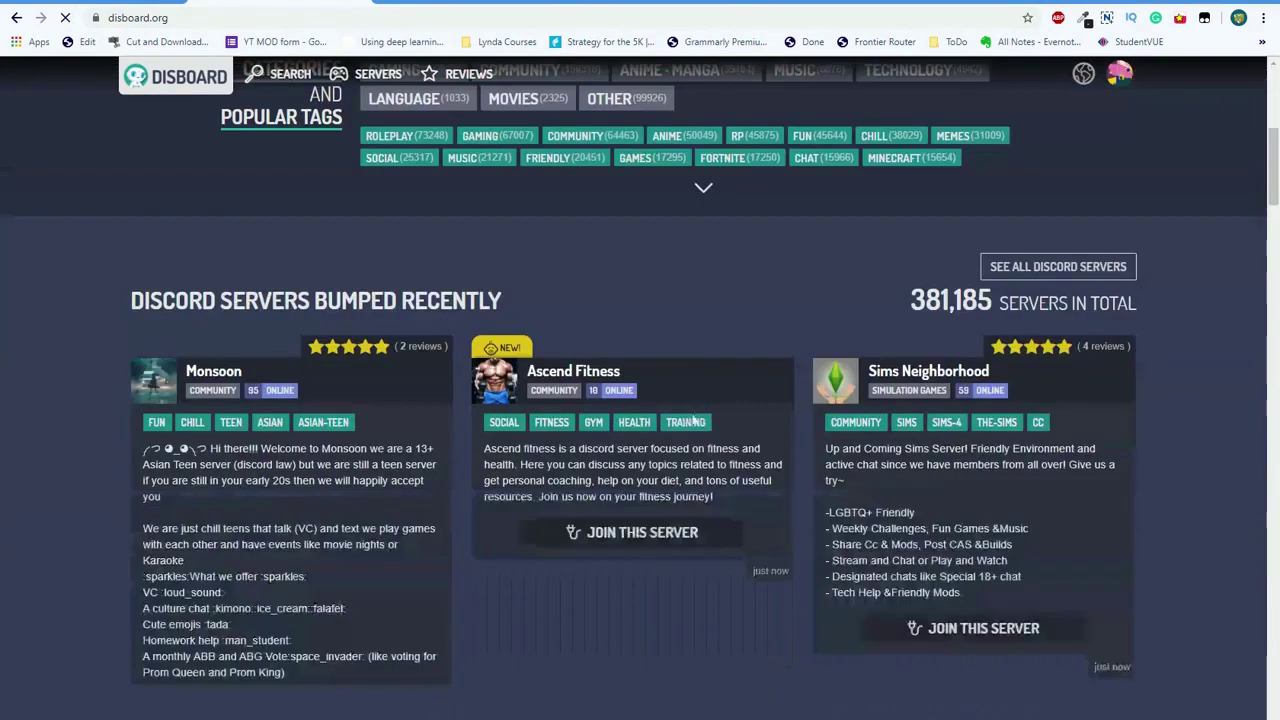
scroll(475, 393, up, 8)
click(617, 304)
text(youtube)
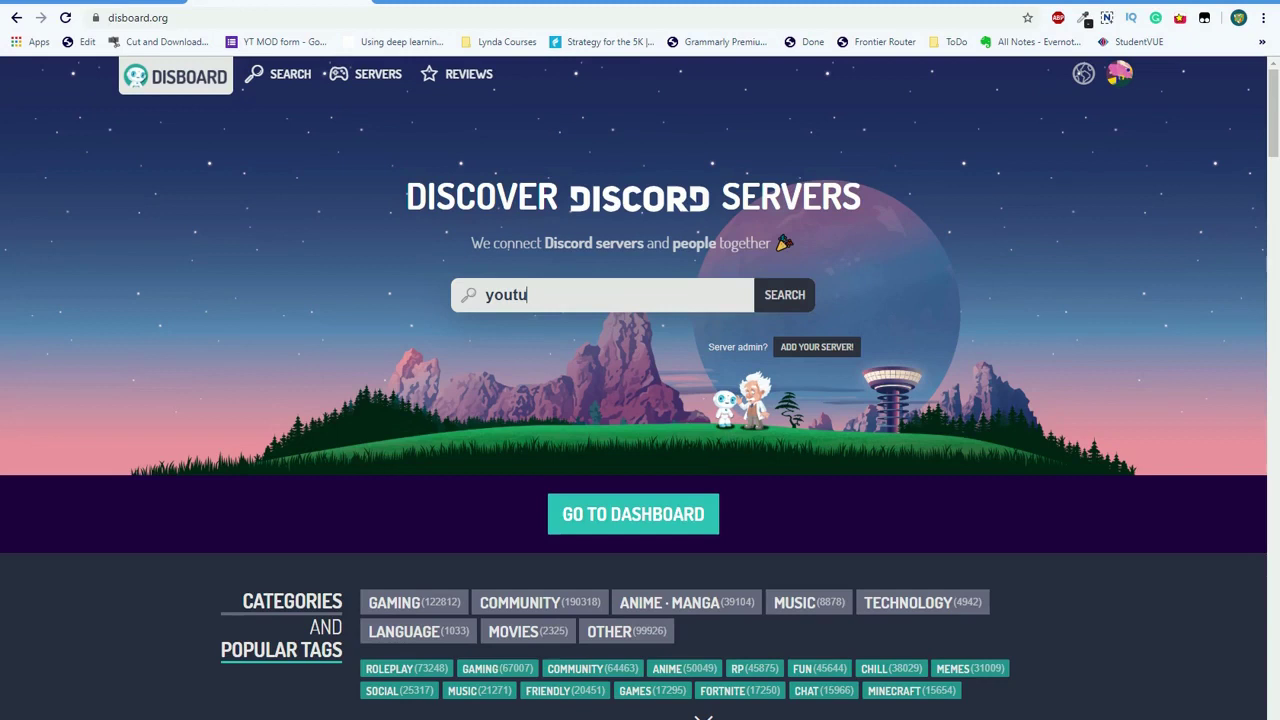
key(Return)
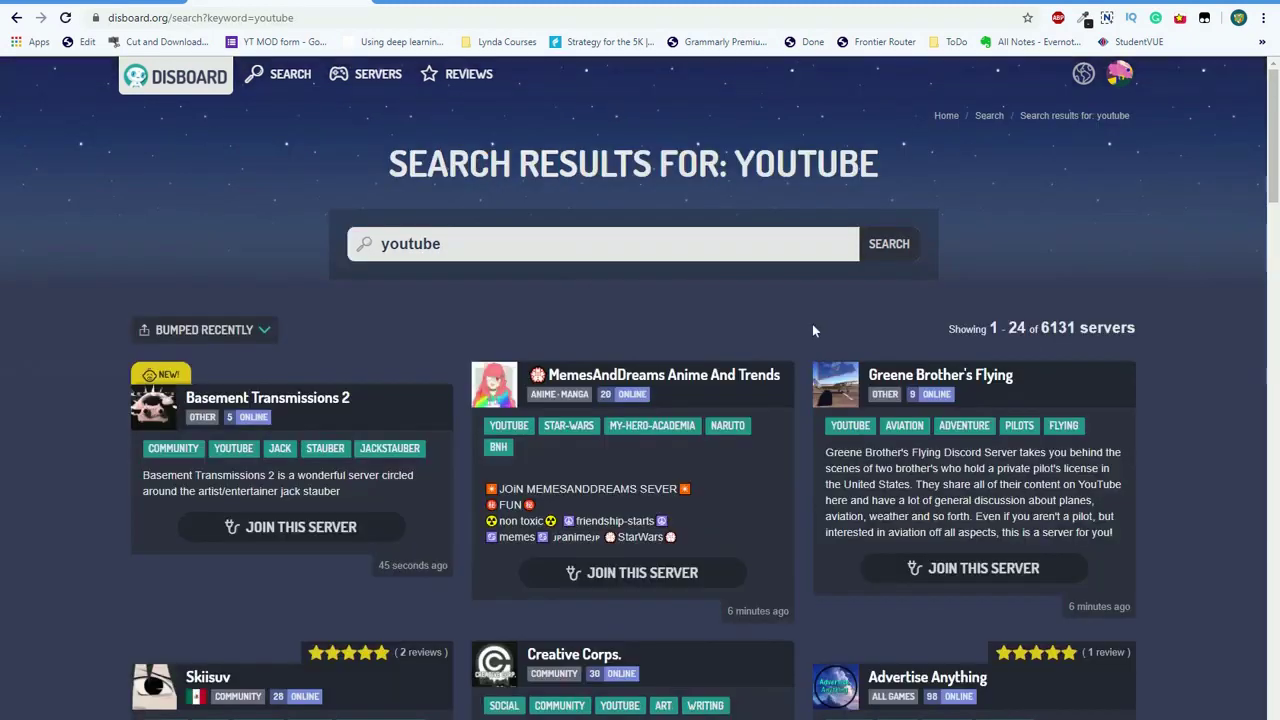
Step: Look through the first two pages of "youtube" results for the YouTube Café listing and its last bump time
scroll(800, 340, down, 5)
scroll(788, 356, down, 14)
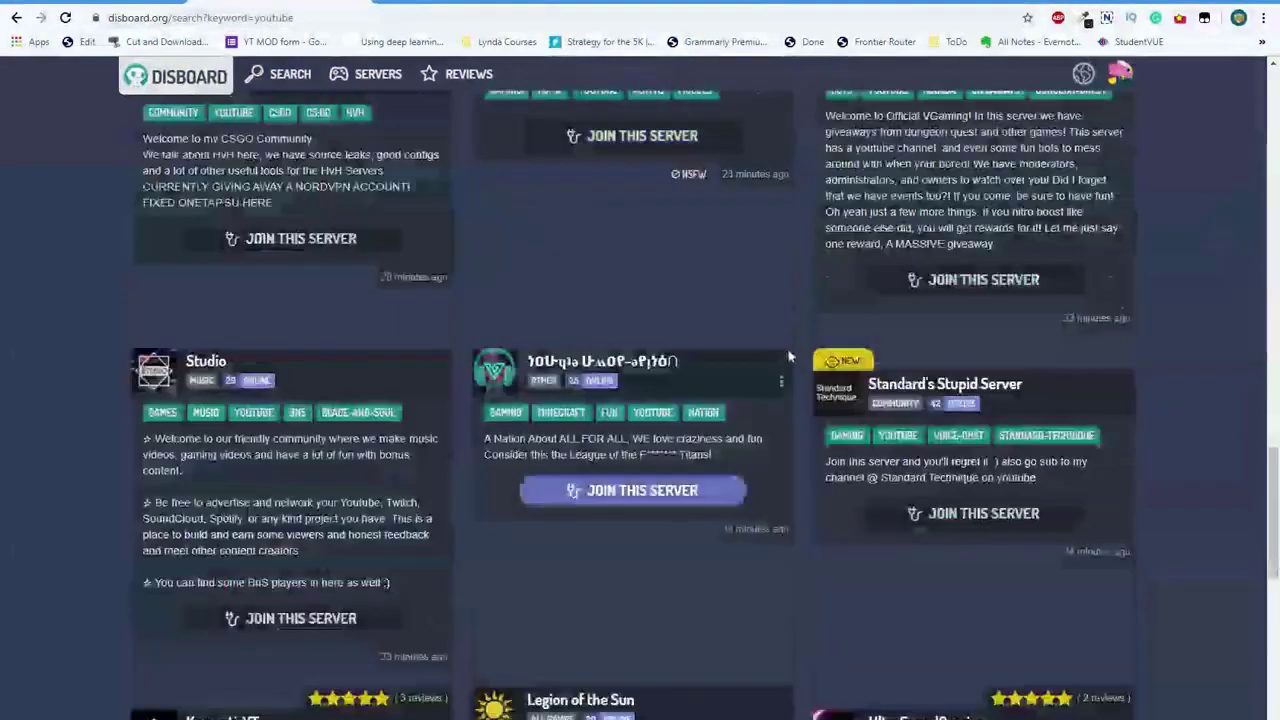
scroll(788, 356, down, 5)
click(553, 444)
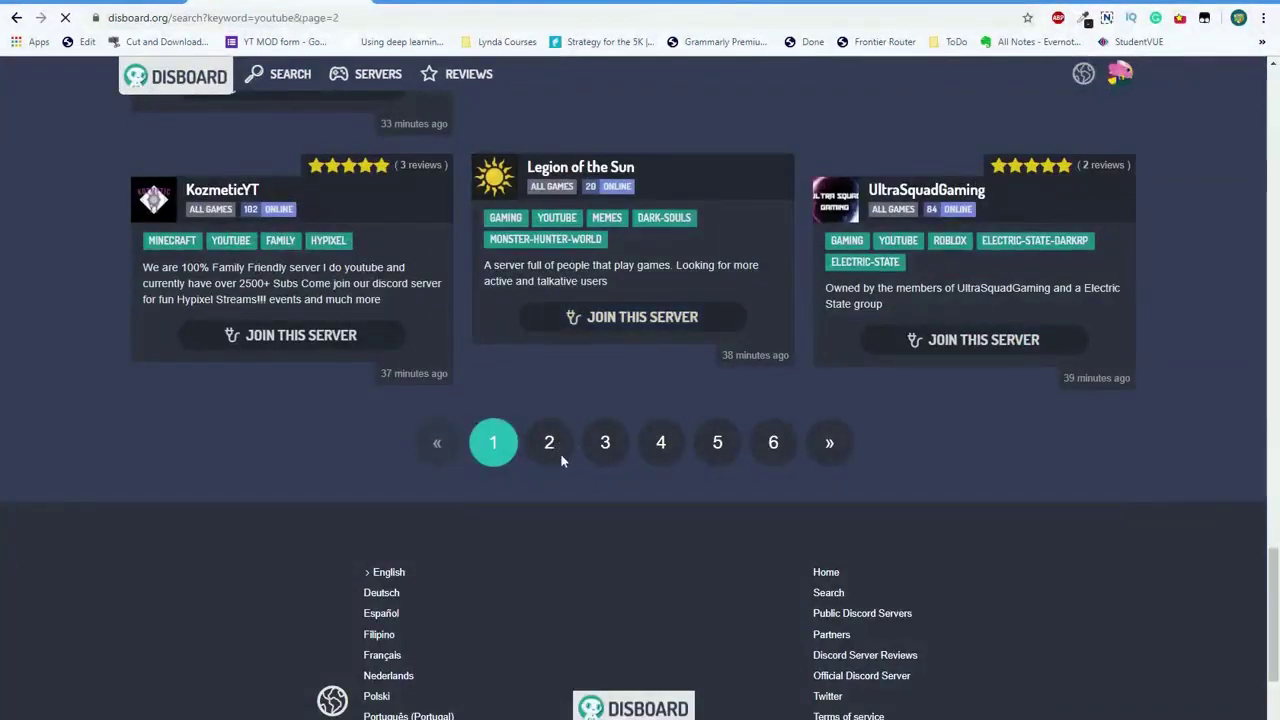
scroll(611, 471, down, 7)
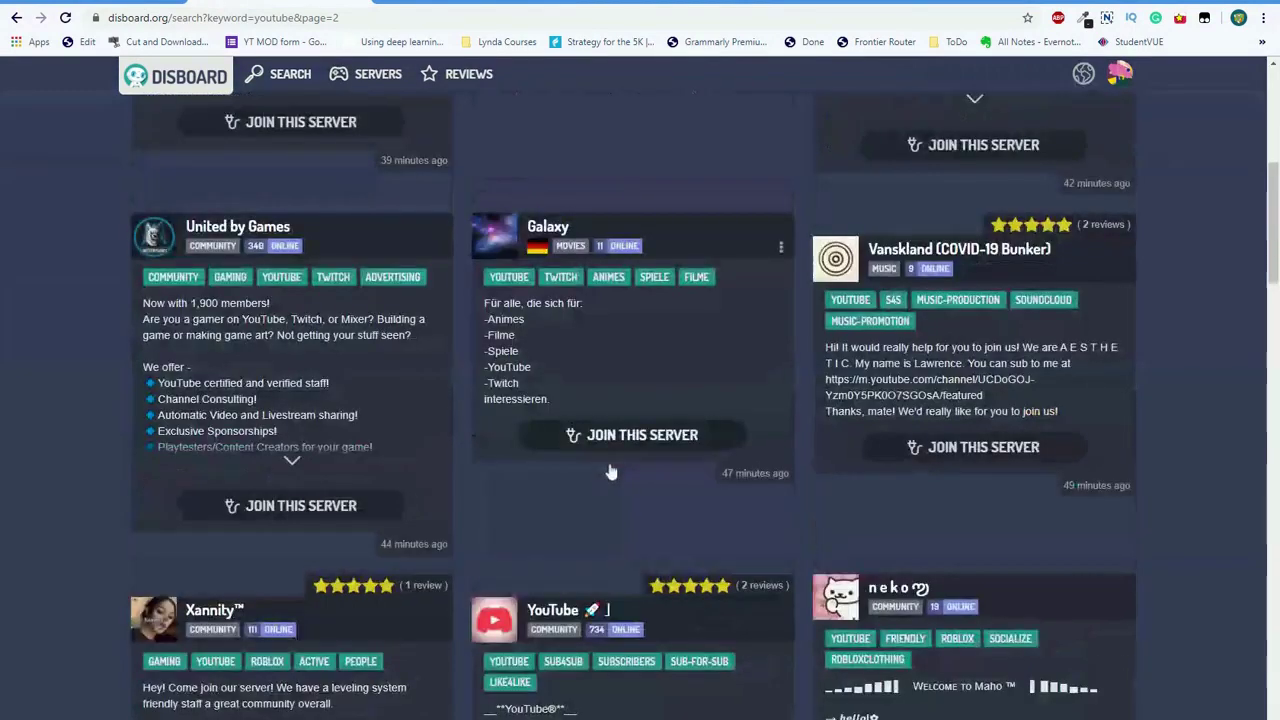
scroll(611, 471, down, 7)
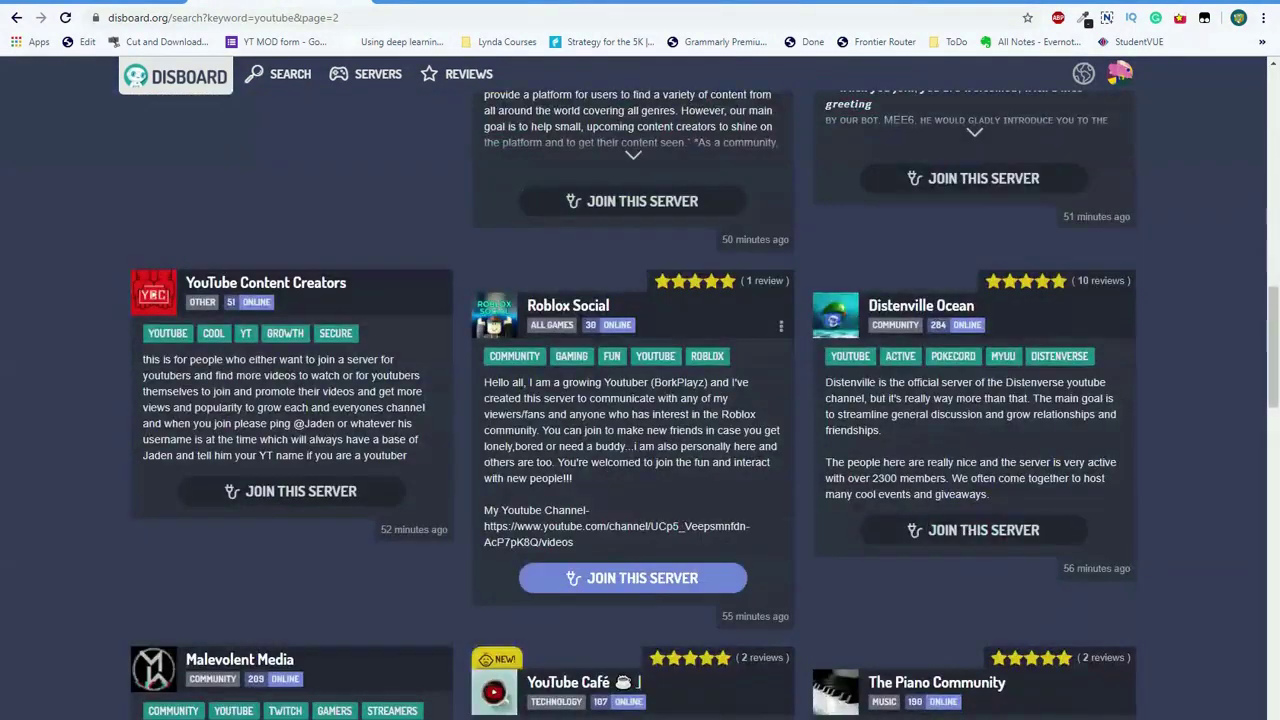
scroll(620, 600, down, 4)
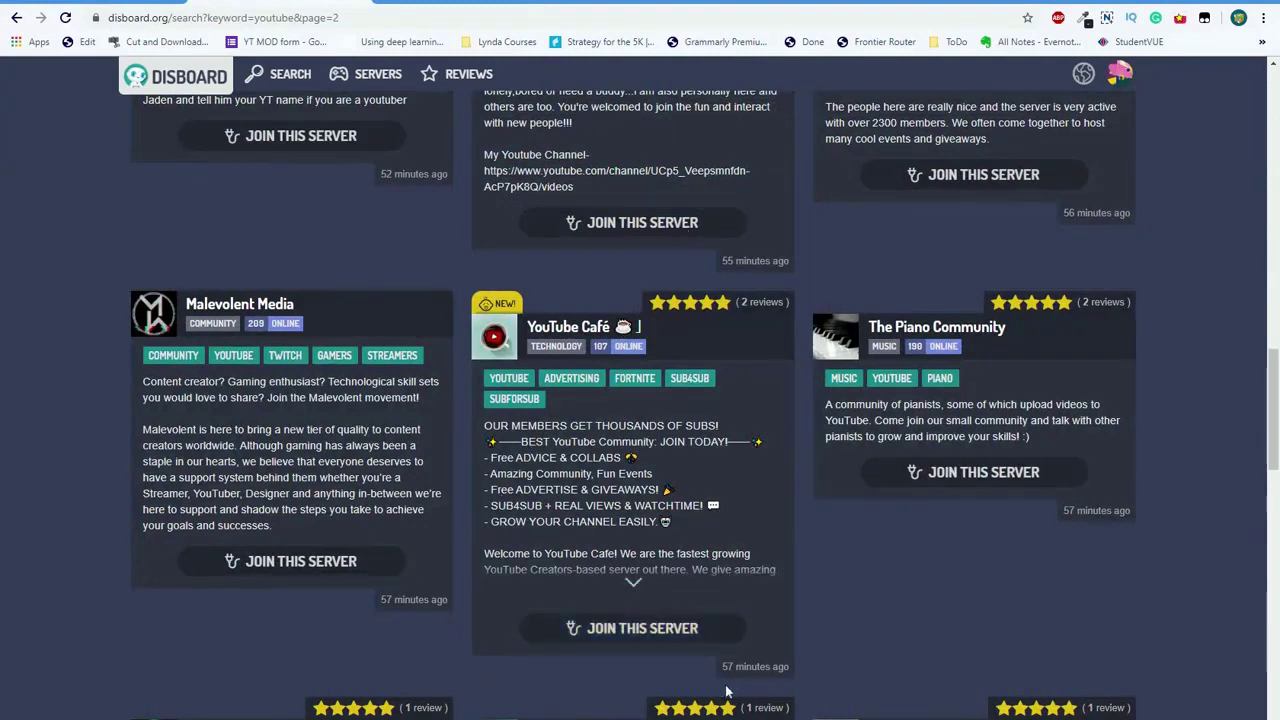
scroll(765, 672, up, 12)
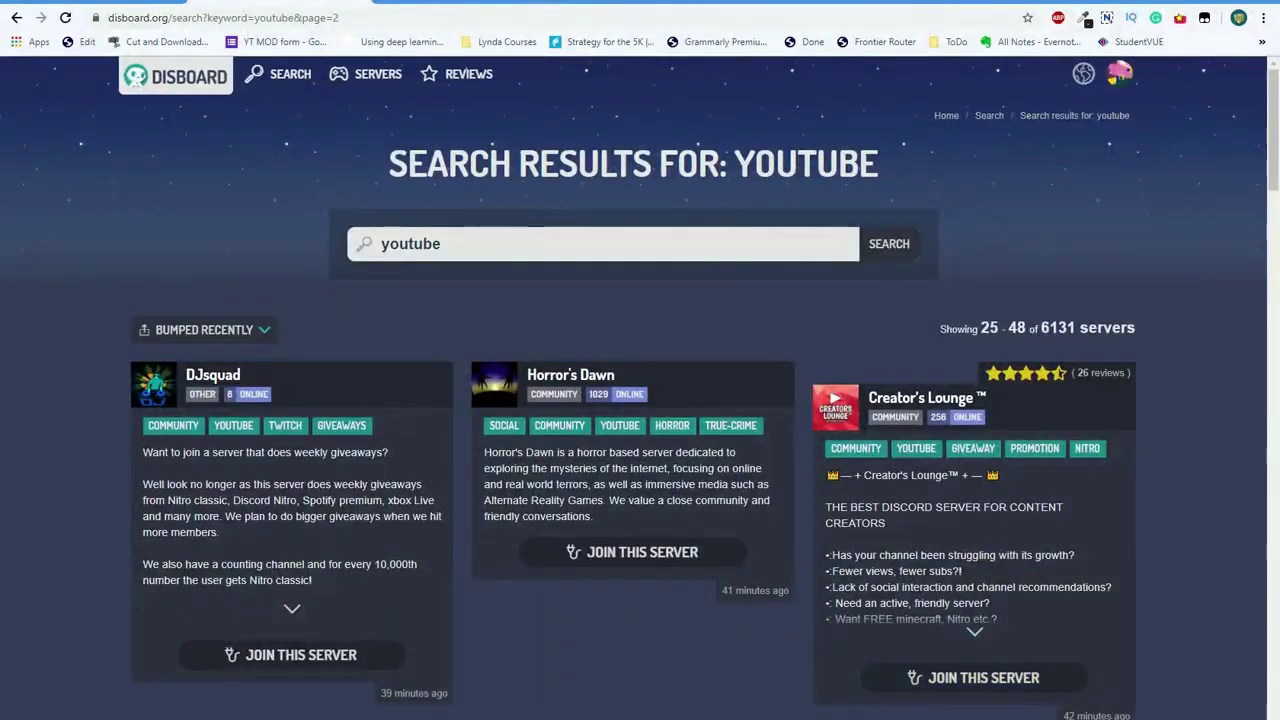
Step: In Discord, open the YouTube Shop server and check which inviters are credited in the users channel's welcome messages, including the DISBOARD bot
click(90, 2)
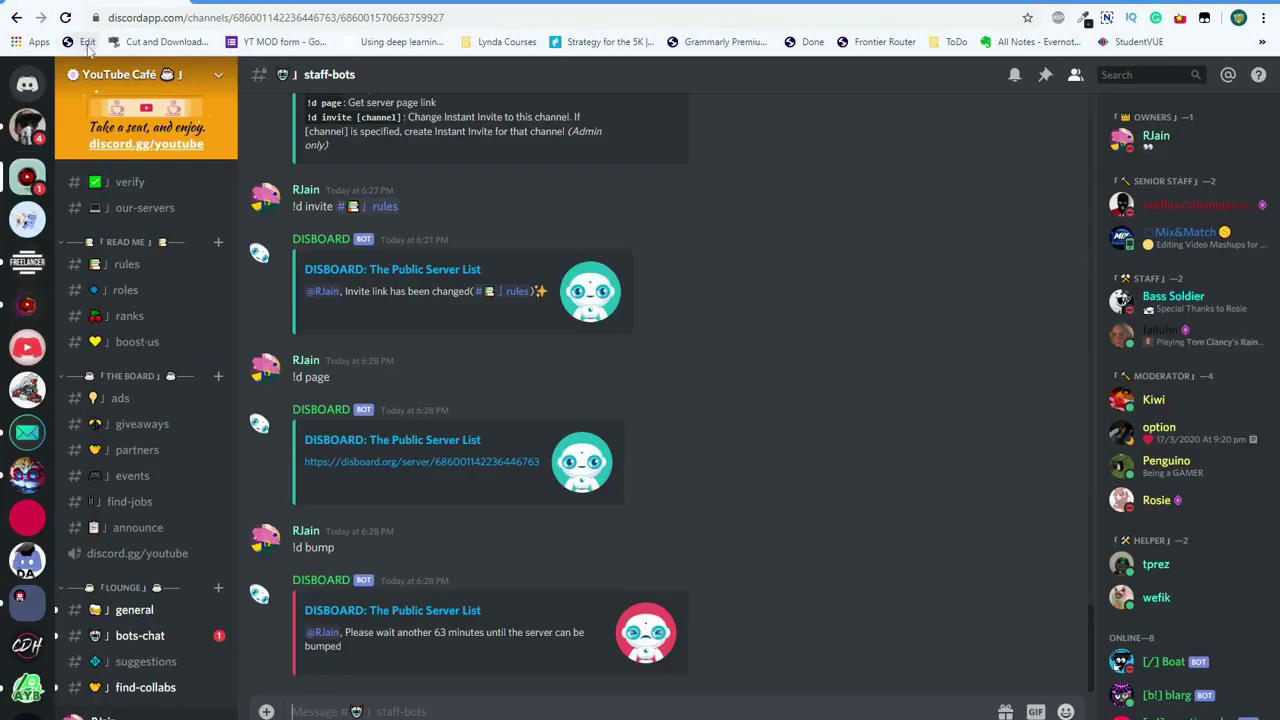
click(37, 305)
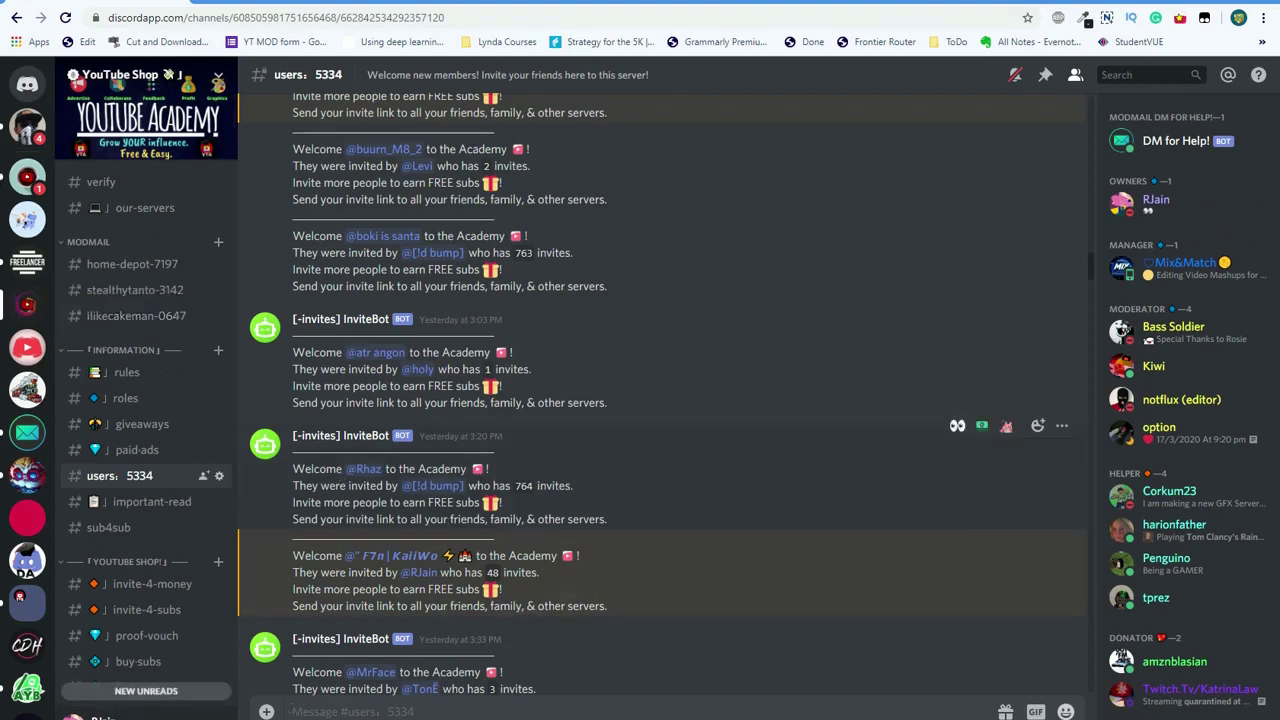
click(414, 486)
click(409, 407)
click(430, 256)
right_click(432, 260)
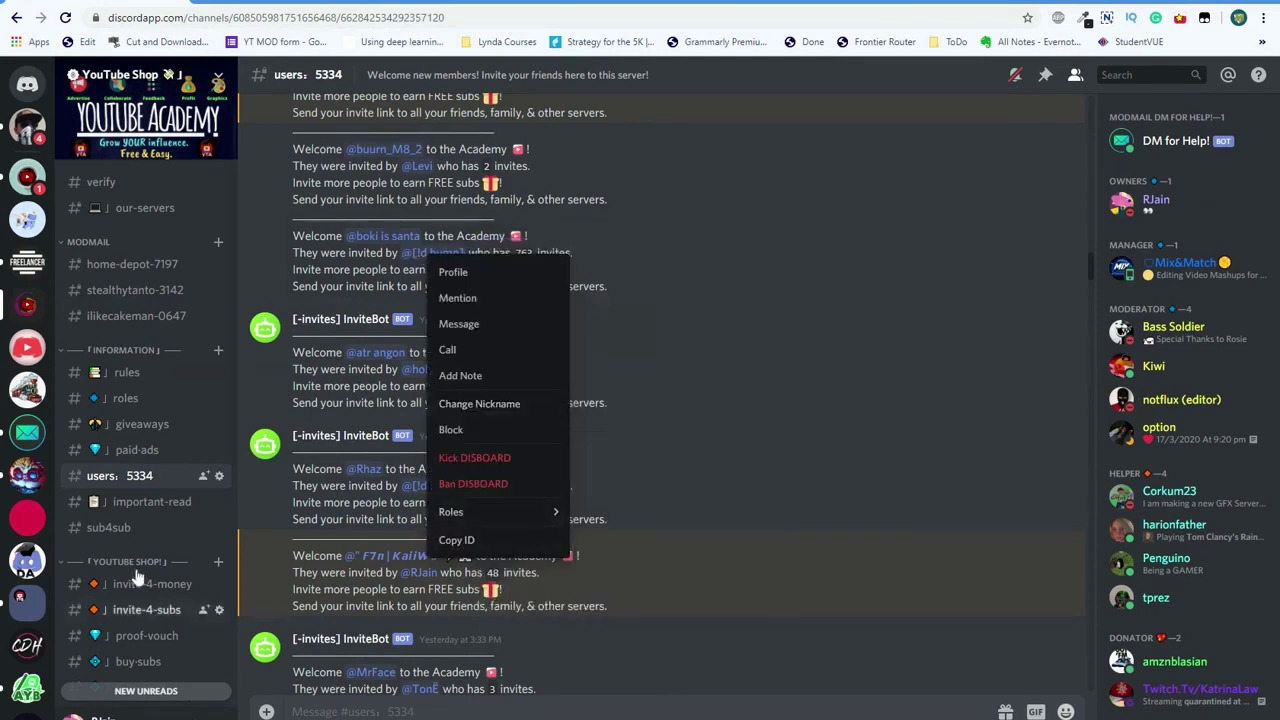
Step: Request the DISBOARD bot's invite statistics by sending "-invites" with the bot mentioned in YouTube Shop's staff-bots channel
scroll(138, 578, down, 4)
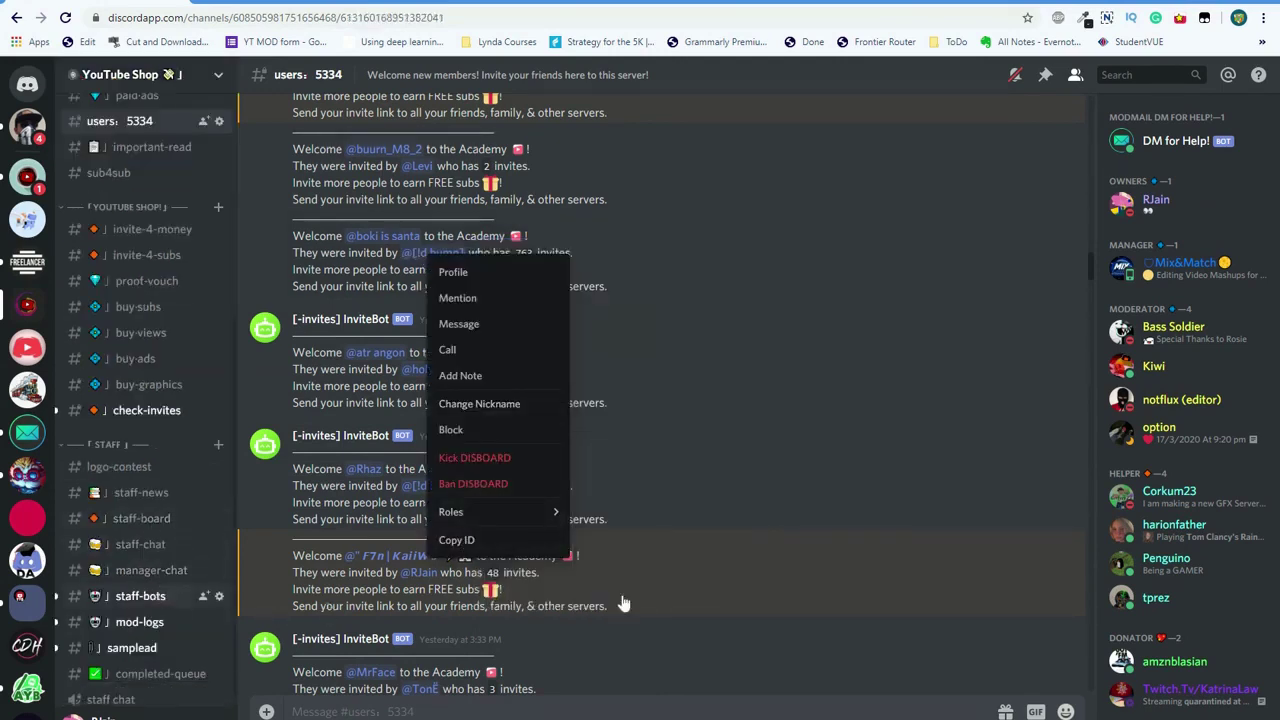
text(-invites )
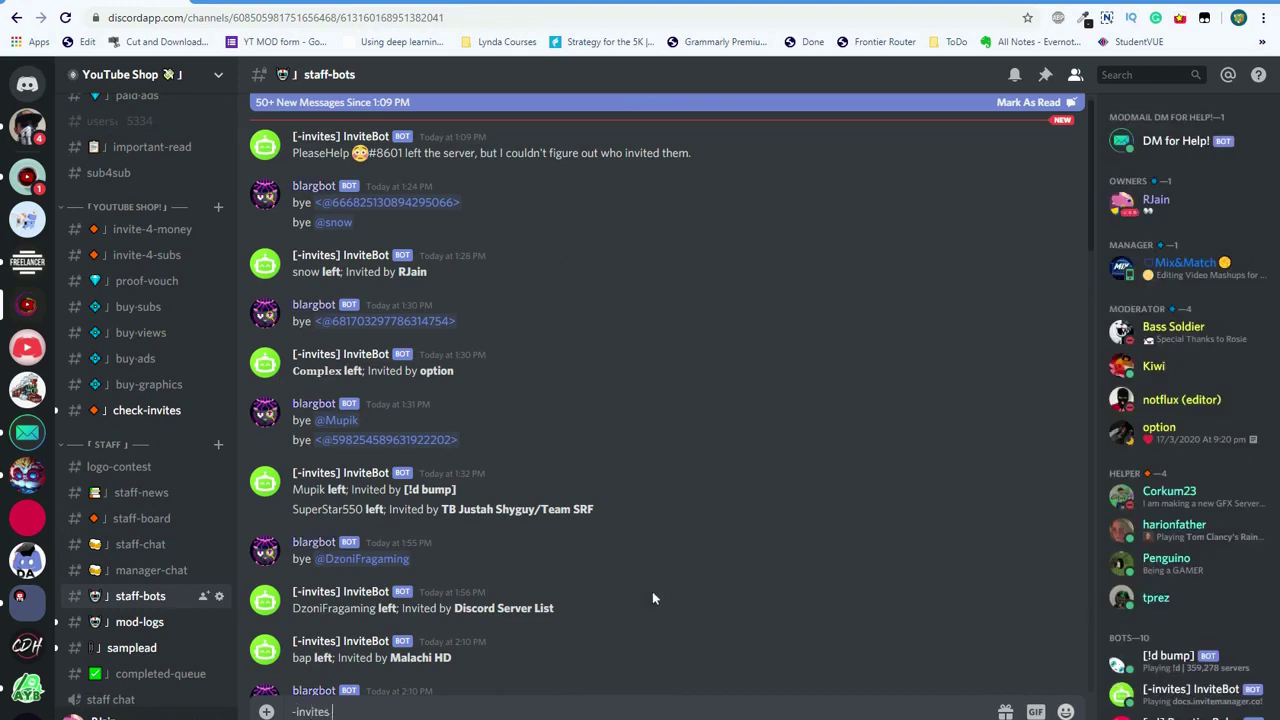
text(@disbo)
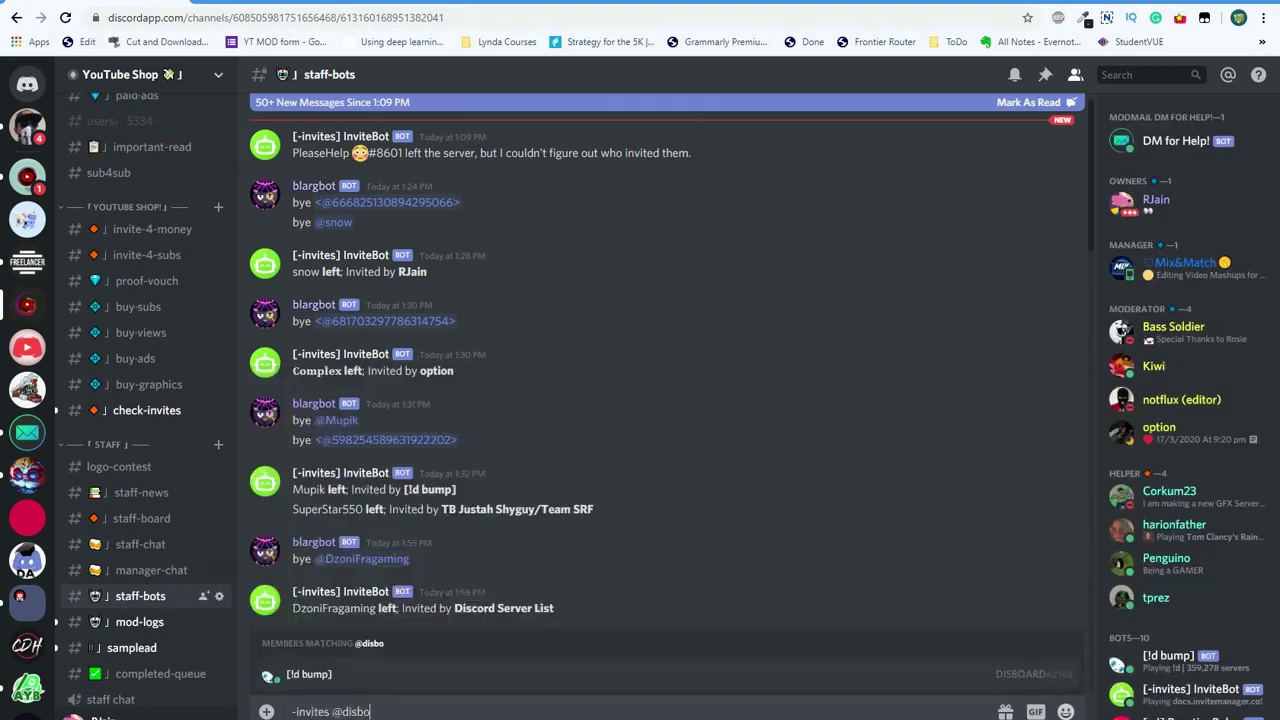
key(Return)
key(Return)
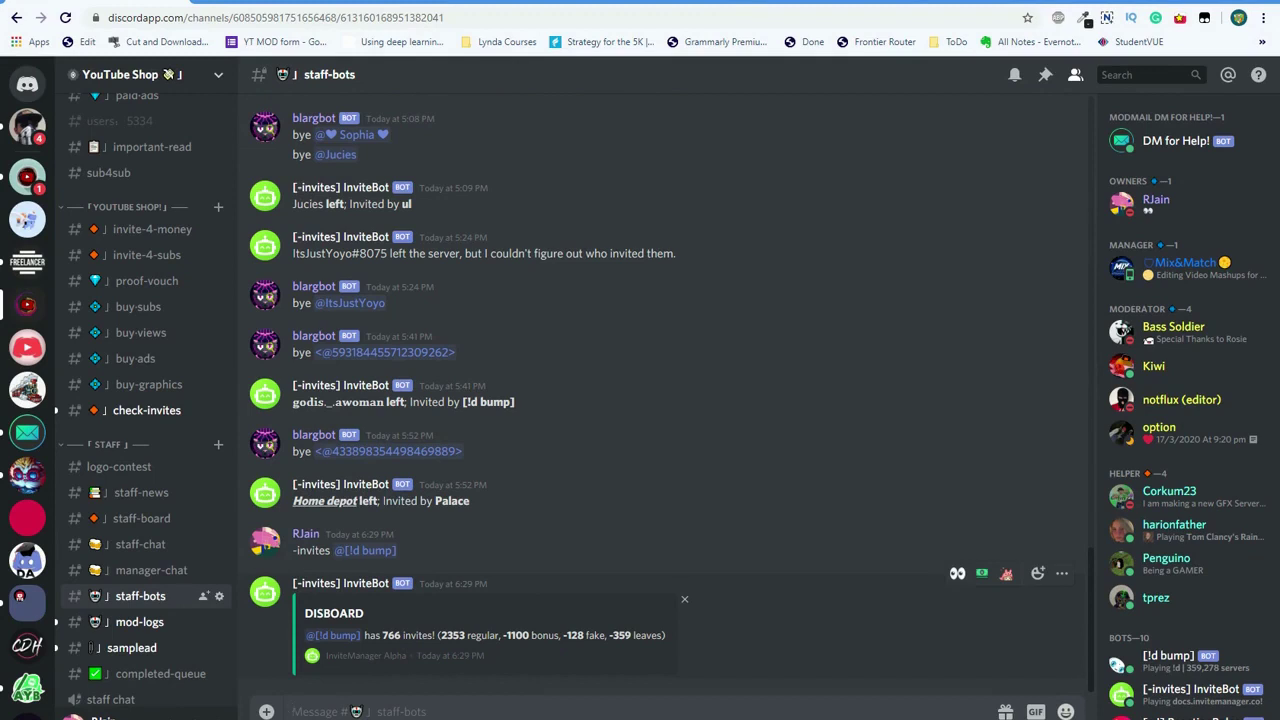
drag(441, 636, 465, 636)
click(500, 607)
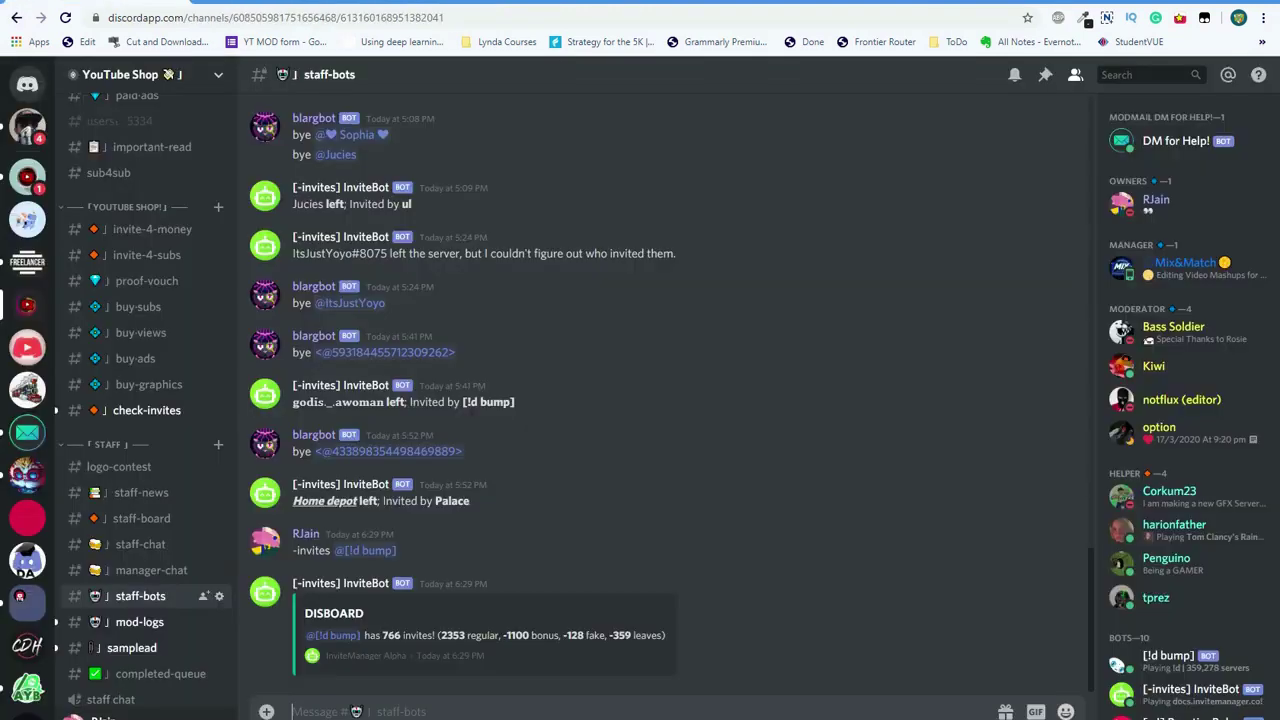
Step: Send "!d page" in YouTube Shop's staff-bots channel and open the returned DISBOARD server page
text(!d page)
key(Return)
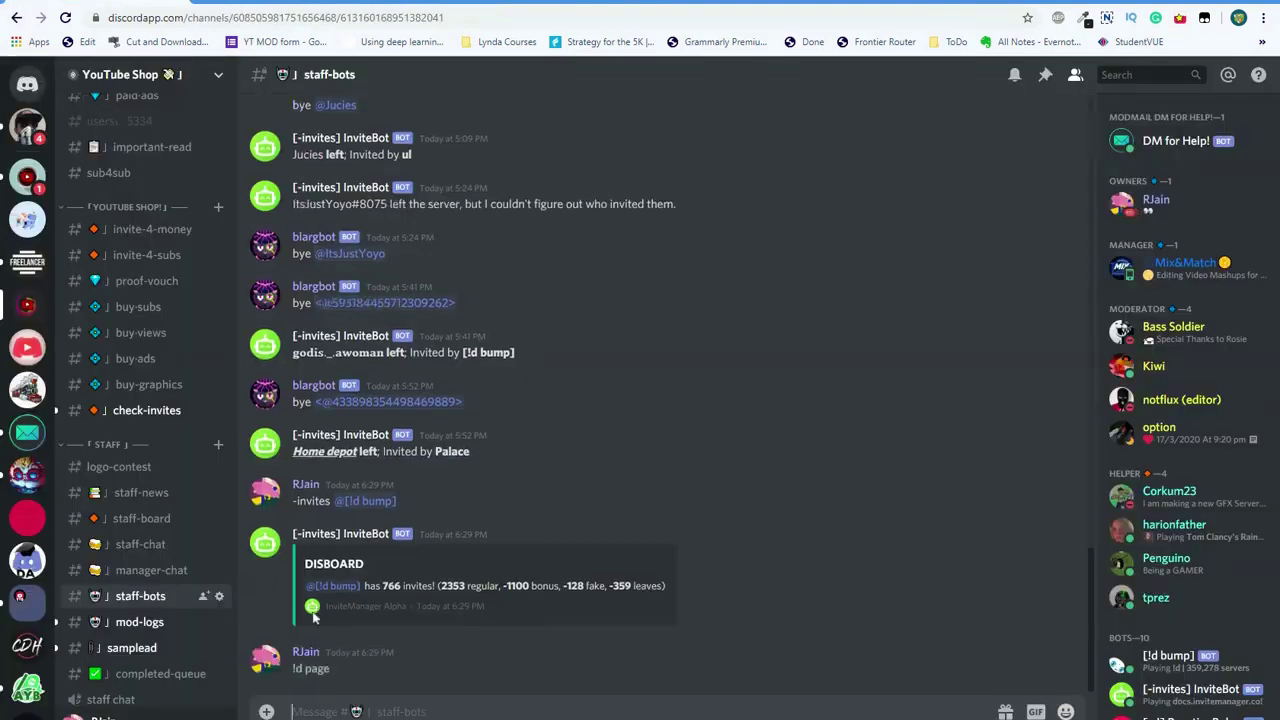
click(410, 640)
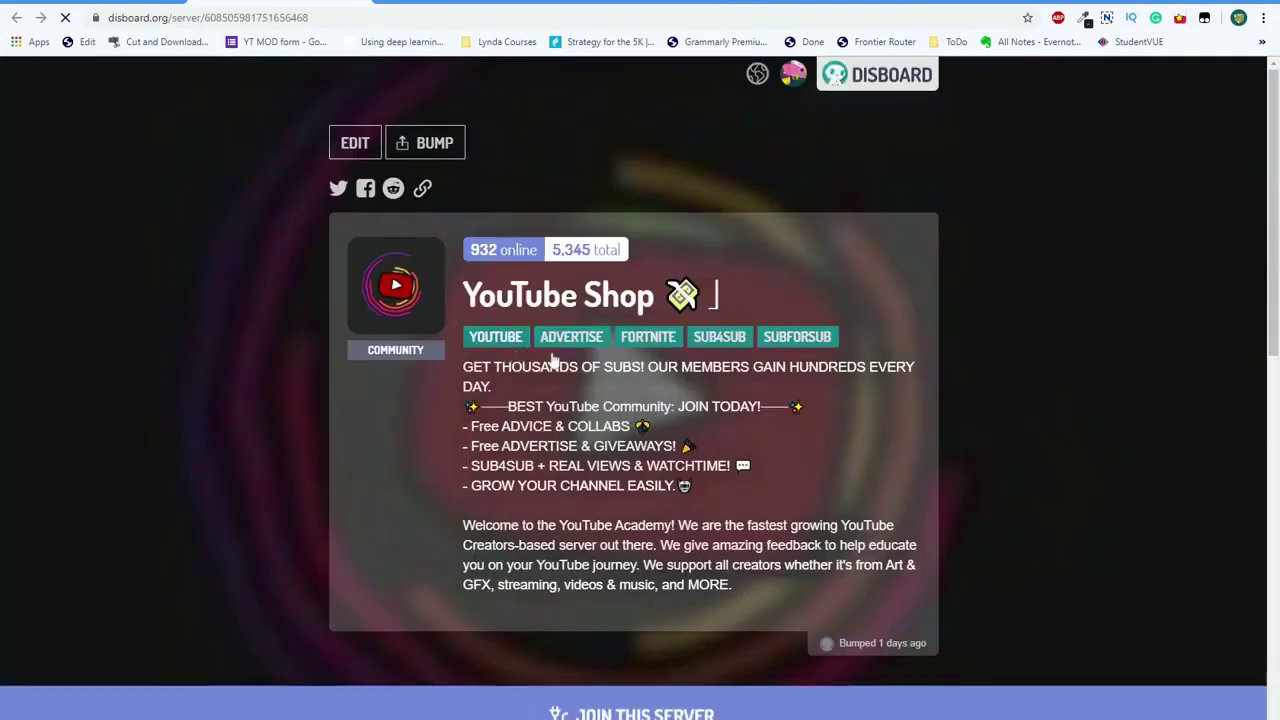
Step: Examine the tags, server name and description on the YouTube Shop DISBOARD page
drag(451, 338, 873, 346)
click(874, 347)
drag(752, 304, 478, 302)
click(480, 303)
scroll(520, 330, down, 3)
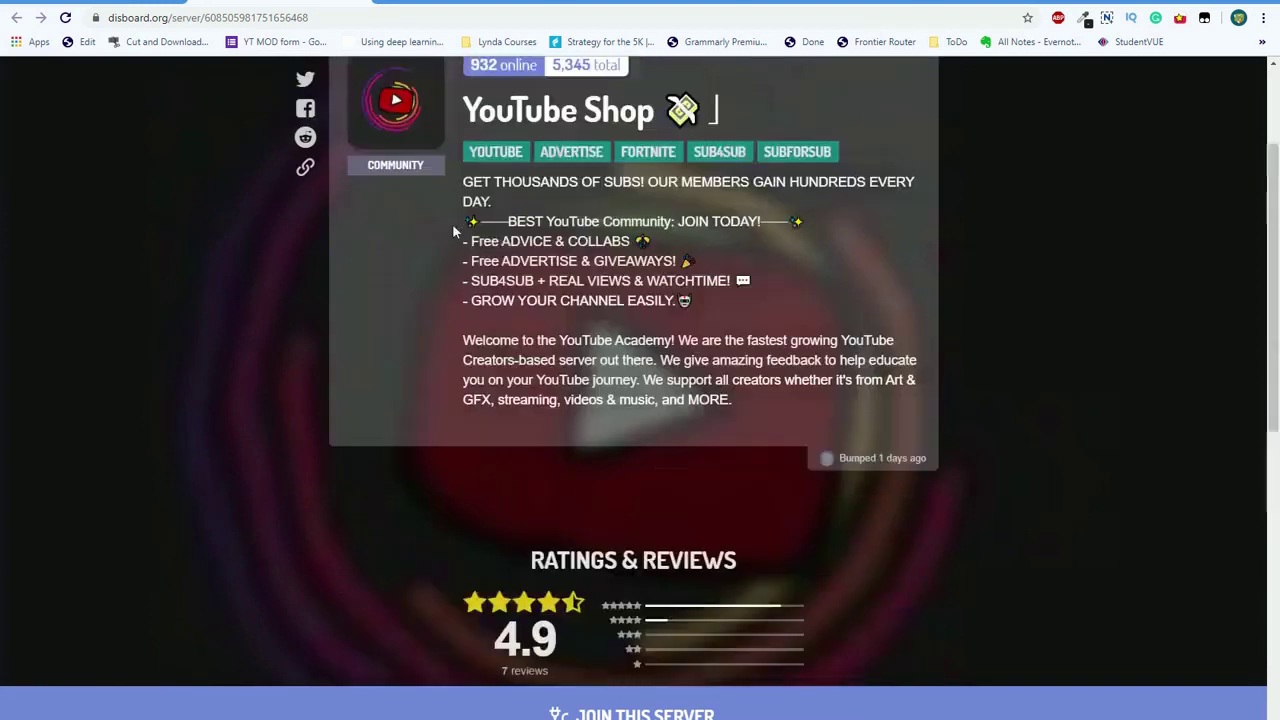
scroll(841, 316, up, 2)
drag(463, 368, 772, 607)
click(754, 605)
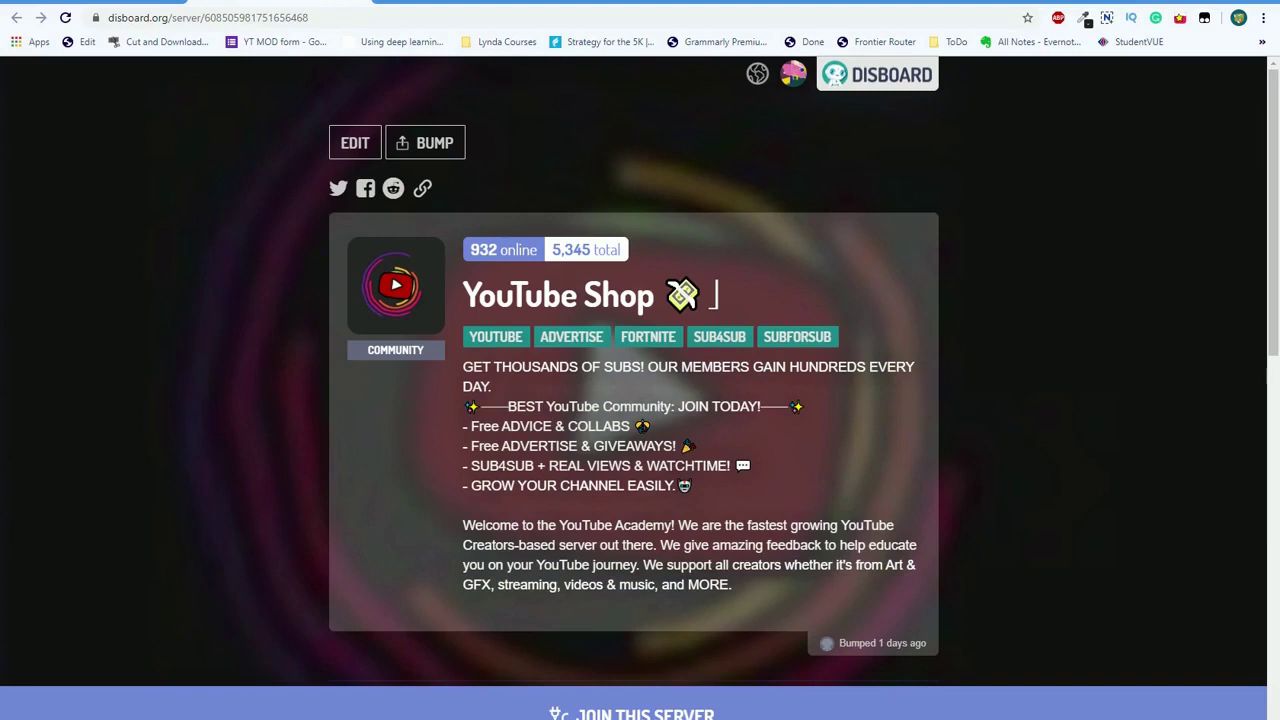
Step: Examine the decorated "BEST YouTube Community: JOIN TODAY!" line and the overall layout of the YouTube Shop listing
drag(463, 406, 788, 407)
click(494, 408)
click(824, 418)
scroll(812, 410, down, 3)
scroll(791, 423, up, 1)
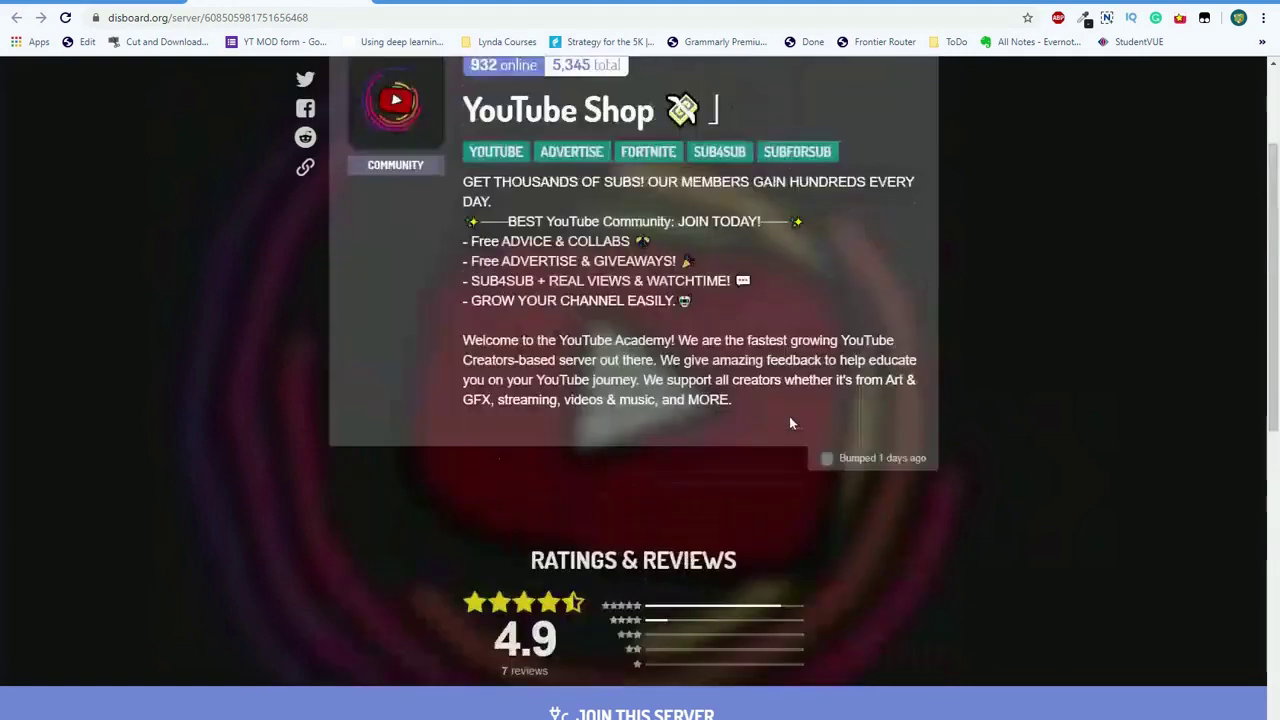
scroll(789, 423, up, 2)
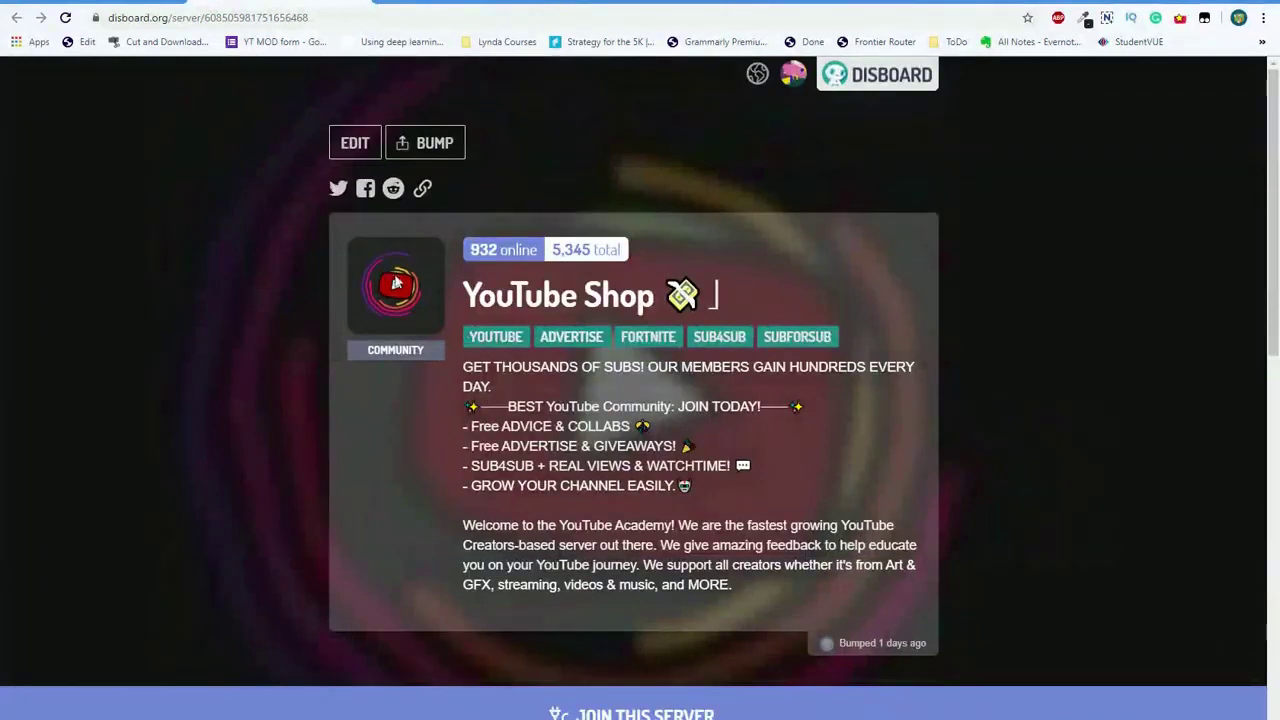
Step: Examine the Ratings & Reviews section of the YouTube Shop page, including its overall rating, review count and individual reviews
scroll(597, 380, down, 5)
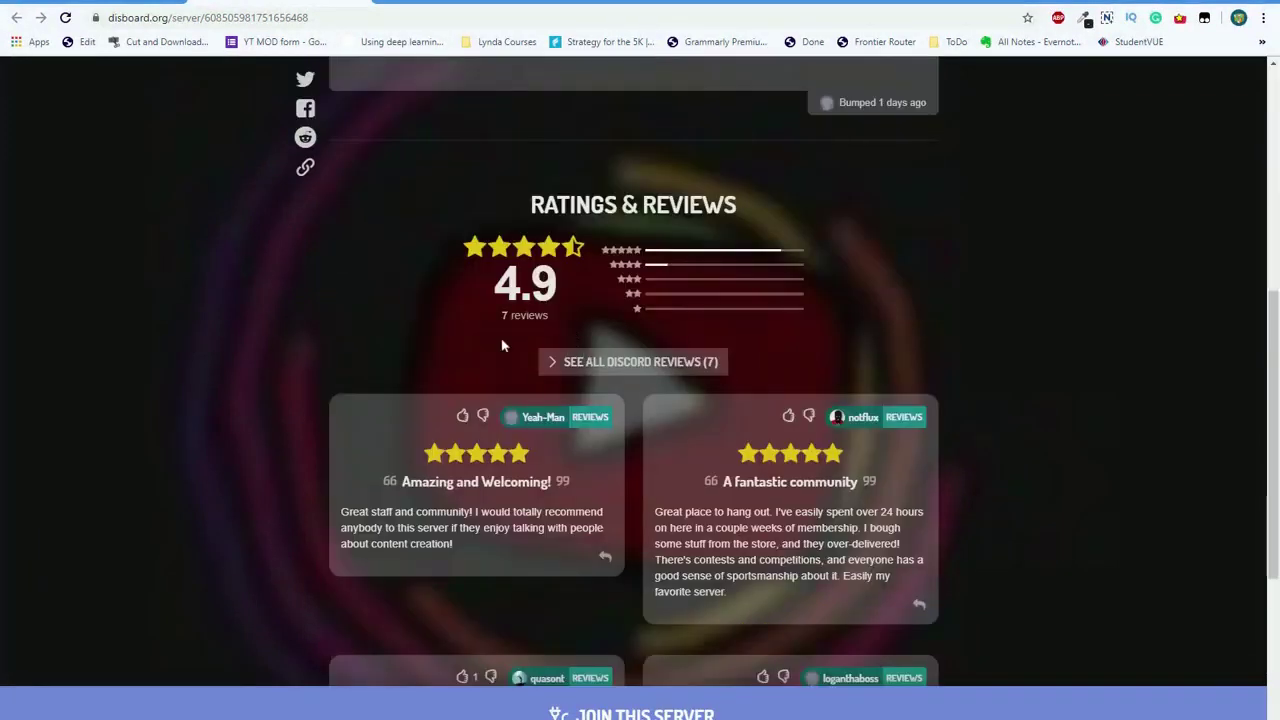
drag(481, 305, 568, 326)
click(568, 322)
drag(481, 263, 531, 286)
click(591, 290)
scroll(497, 272, up, 4)
scroll(497, 272, down, 2)
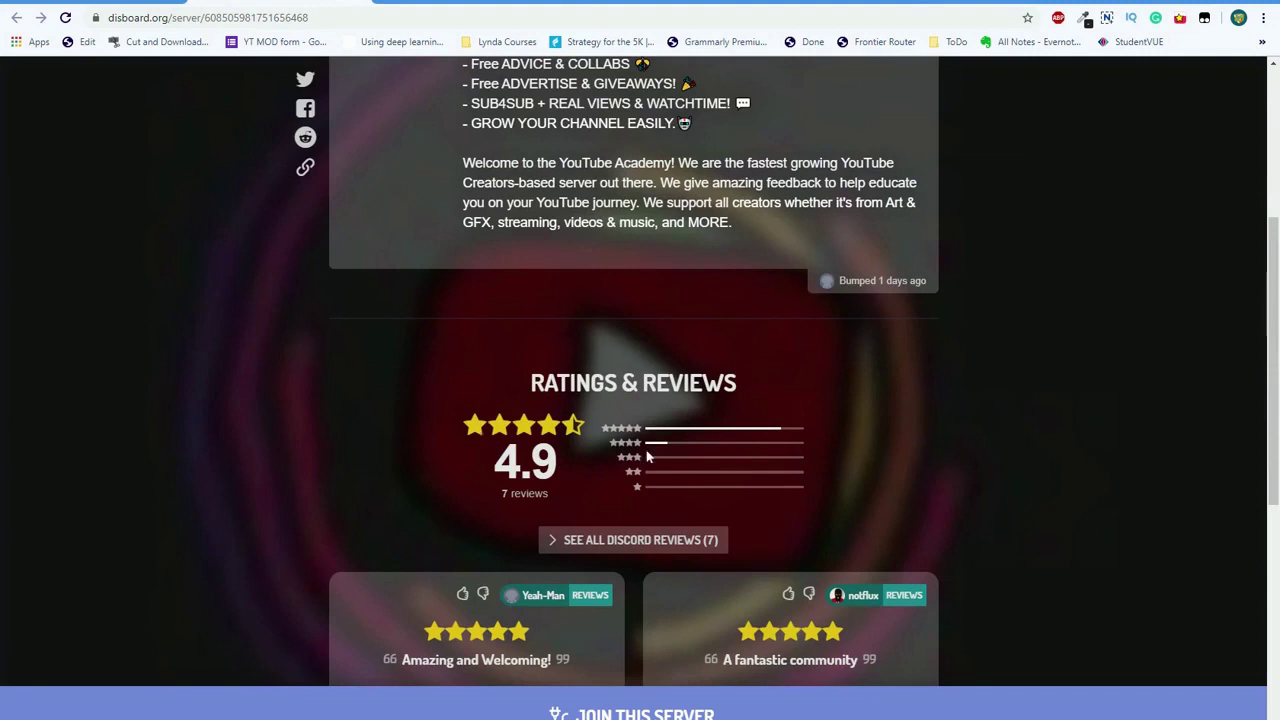
scroll(651, 525, down, 2)
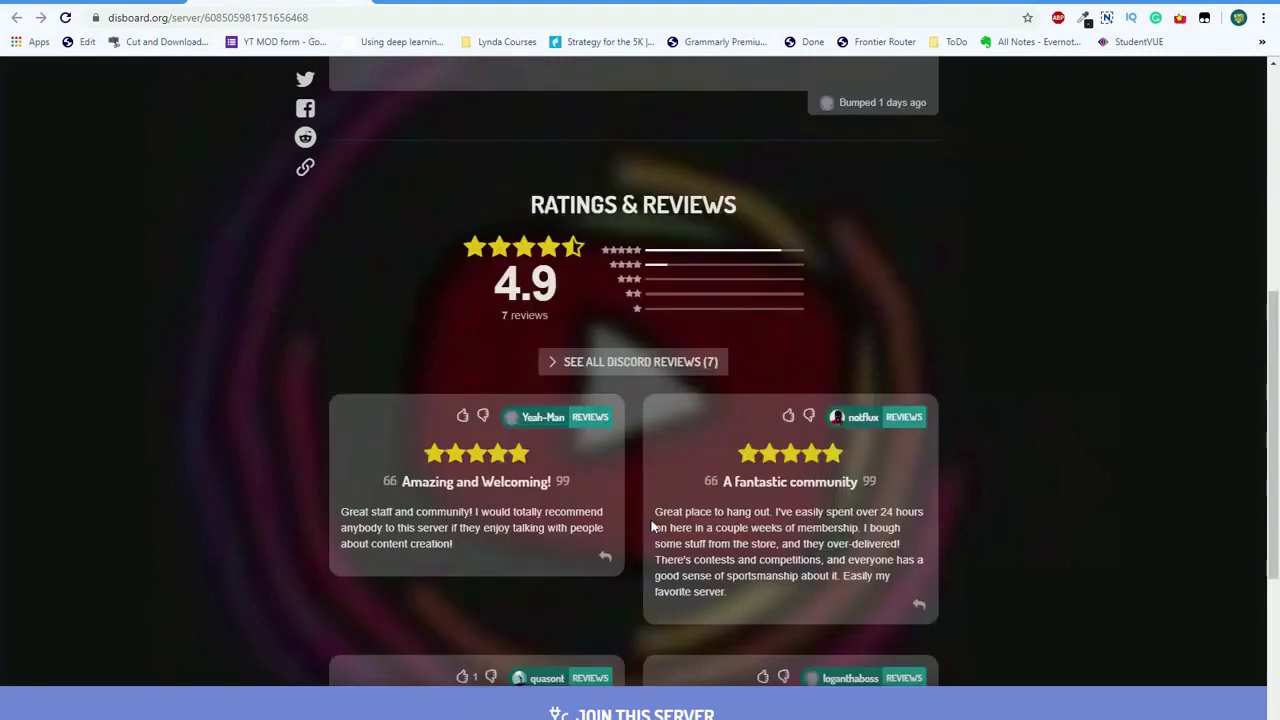
scroll(651, 525, down, 2)
scroll(652, 640, down, 2)
scroll(645, 620, up, 6)
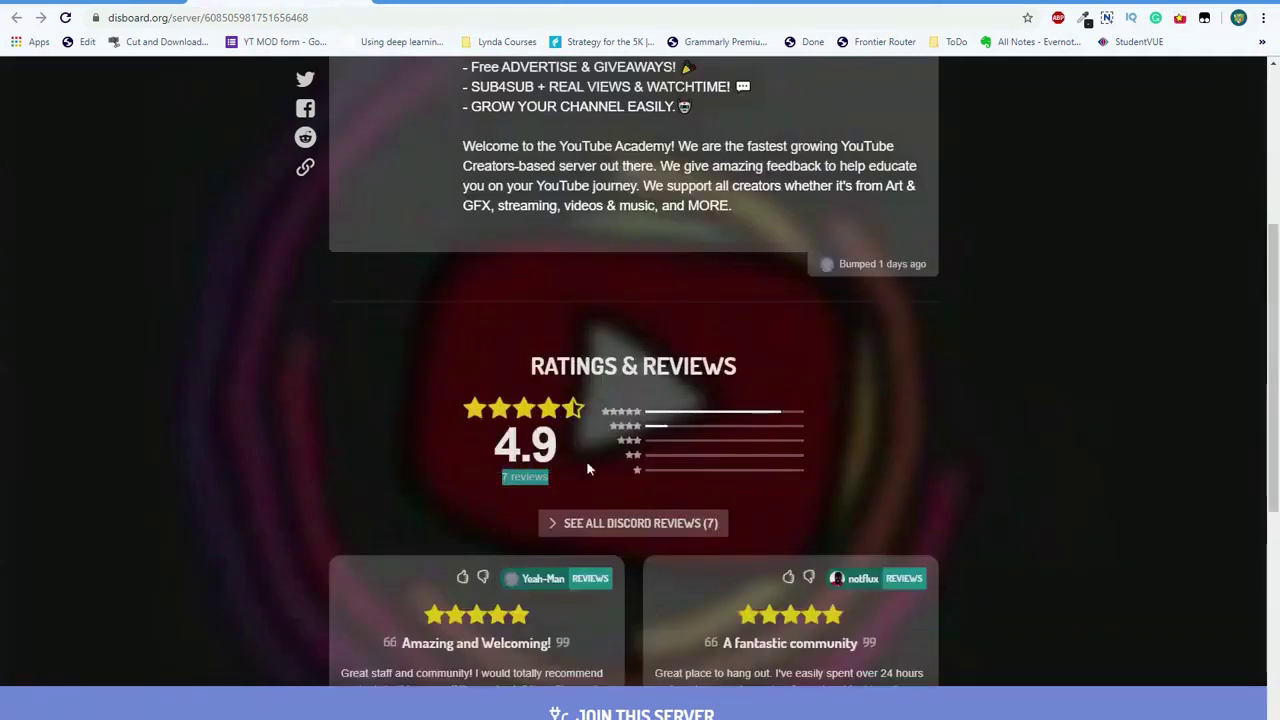
Step: Look over the individual reviews on the YouTube Shop page and bump the server from its DISBOARD listing
scroll(620, 524, down, 2)
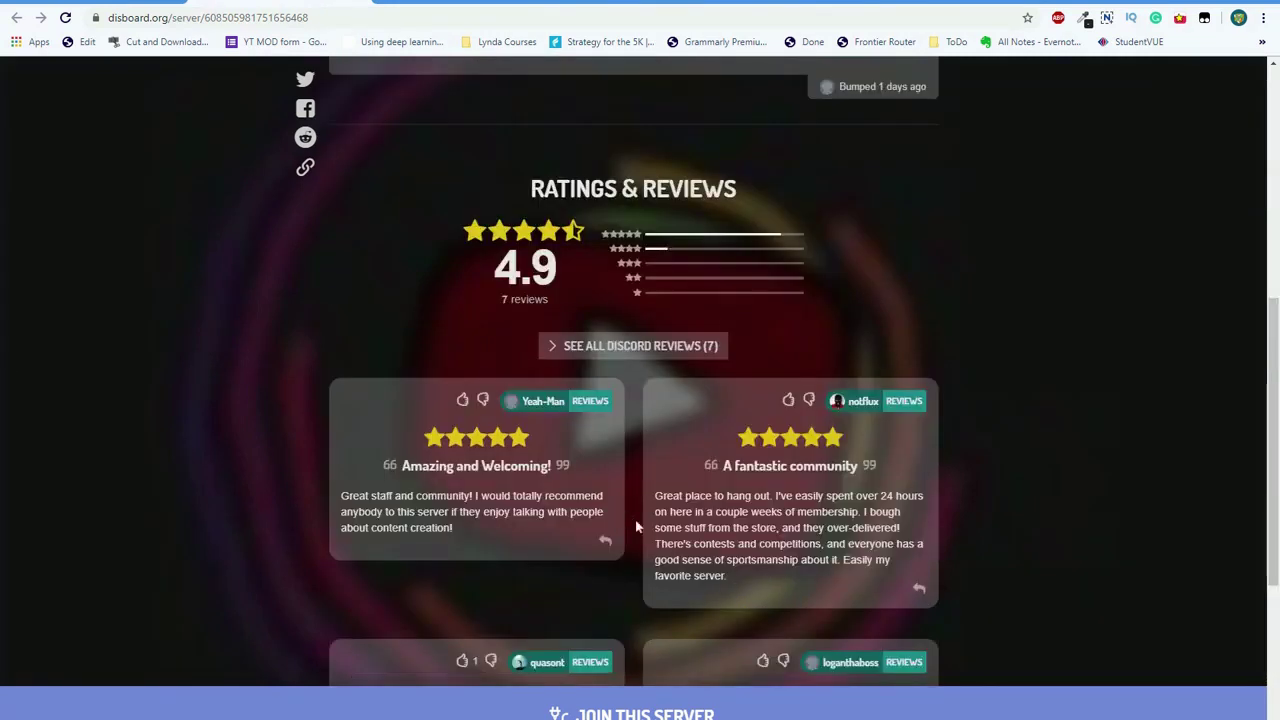
scroll(625, 524, down, 2)
scroll(630, 524, up, 6)
scroll(630, 524, up, 2)
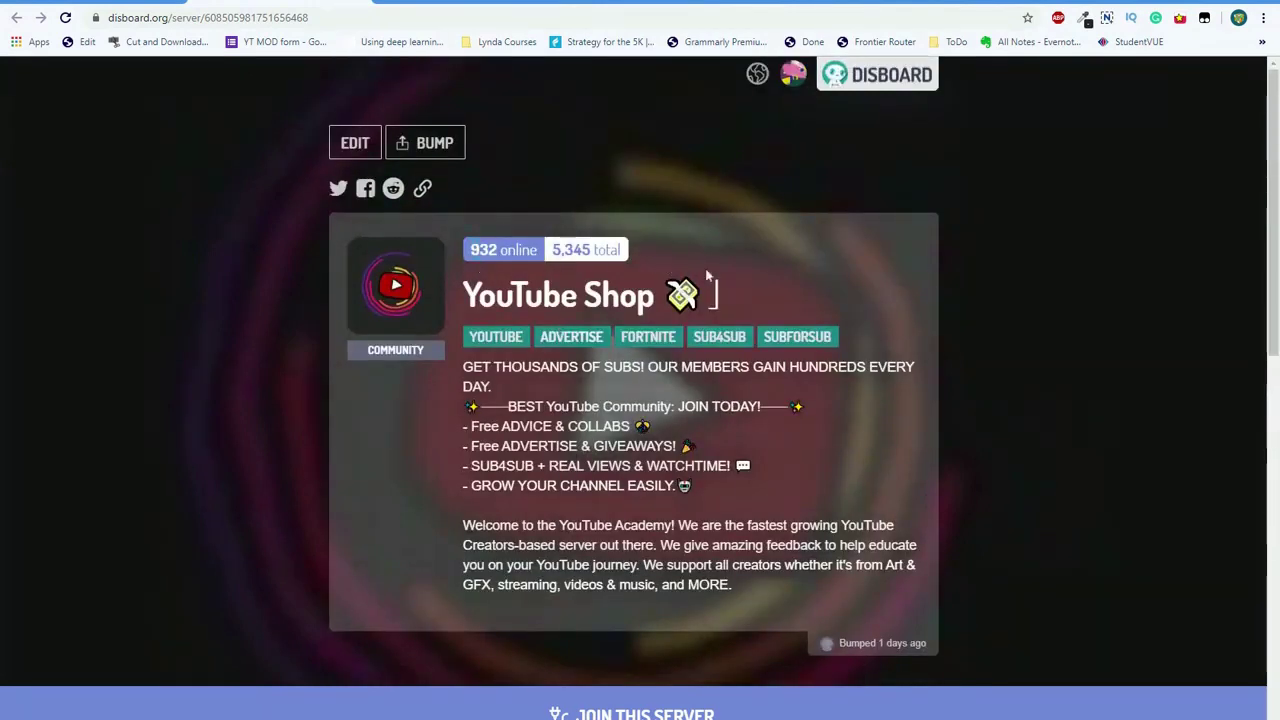
click(420, 146)
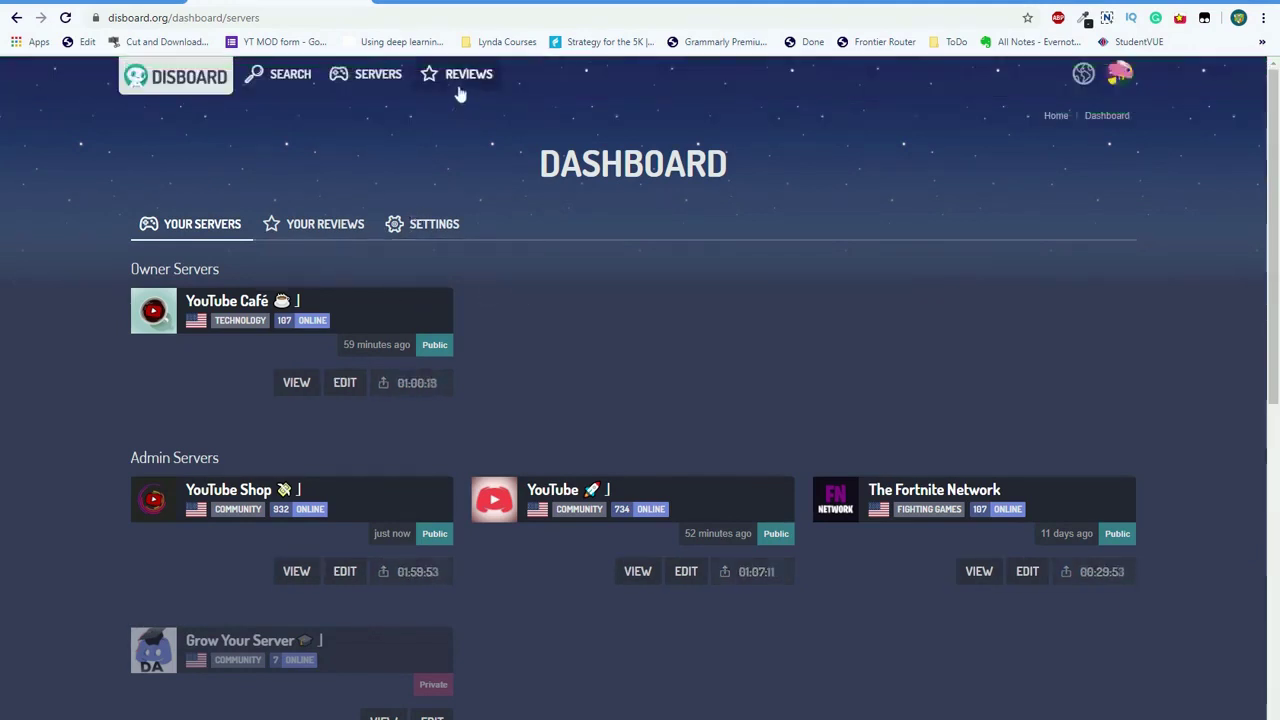
Step: Open the DISBOARD home page and look over its categories, popular tags and recently bumped servers
click(216, 80)
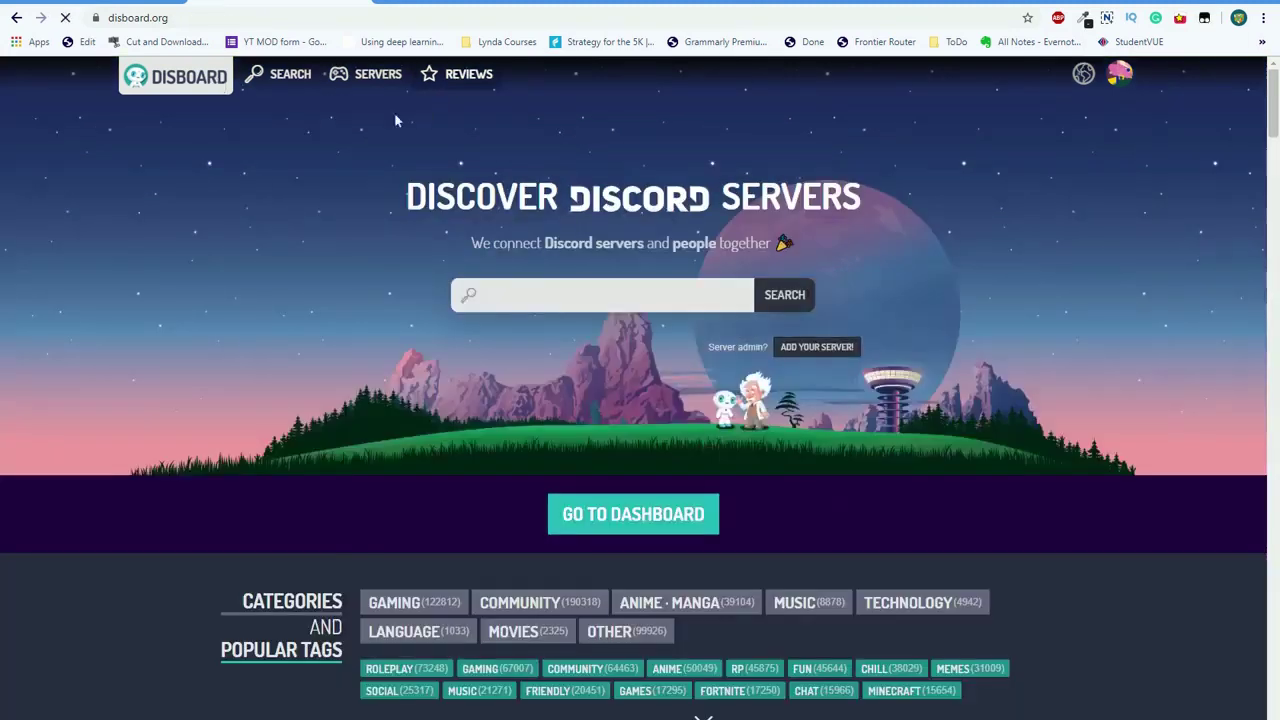
scroll(580, 140, down, 2)
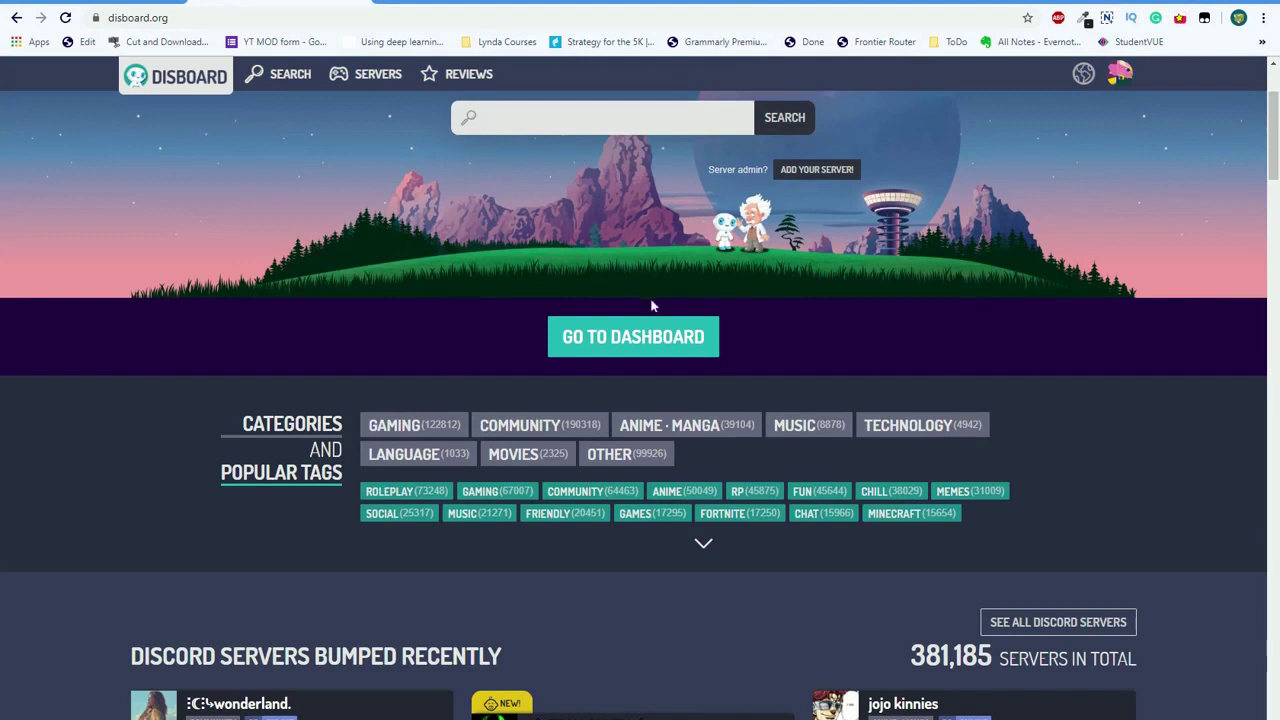
scroll(579, 204, up, 2)
Step: Open the site-wide Discord Server Reviews page and look over the reviews of other servers
click(487, 94)
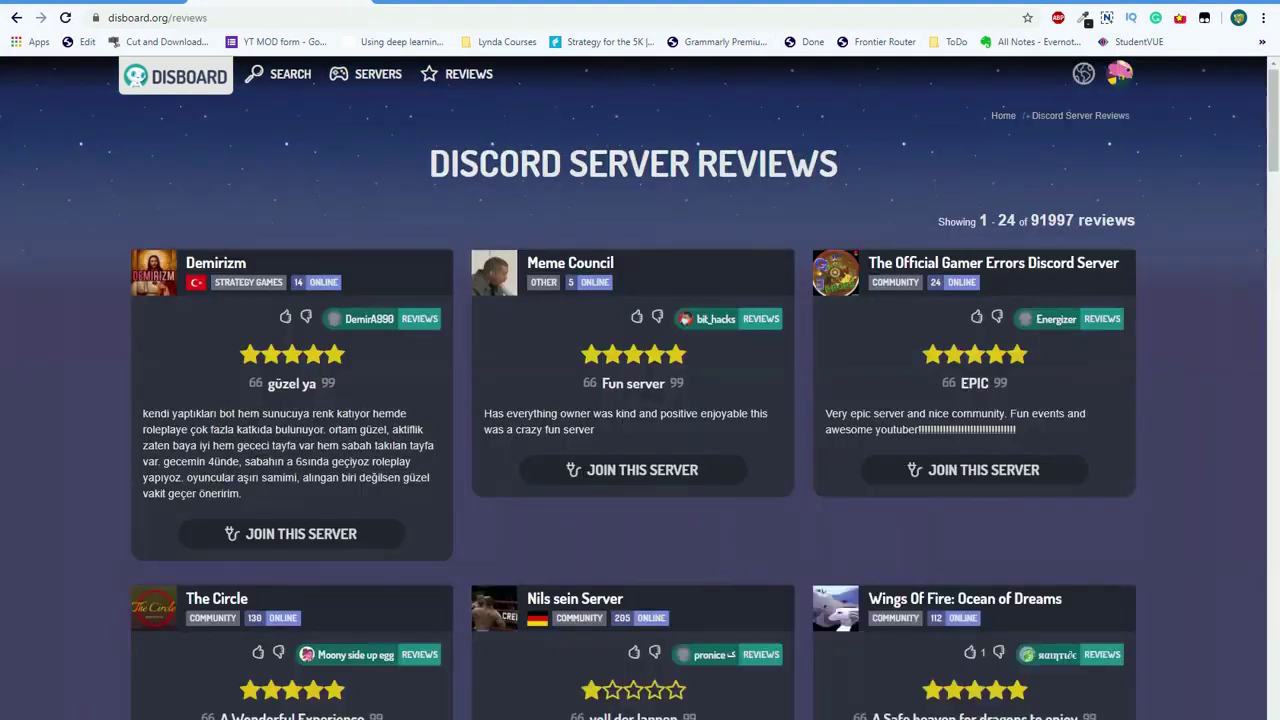
scroll(447, 203, down, 2)
scroll(446, 195, up, 2)
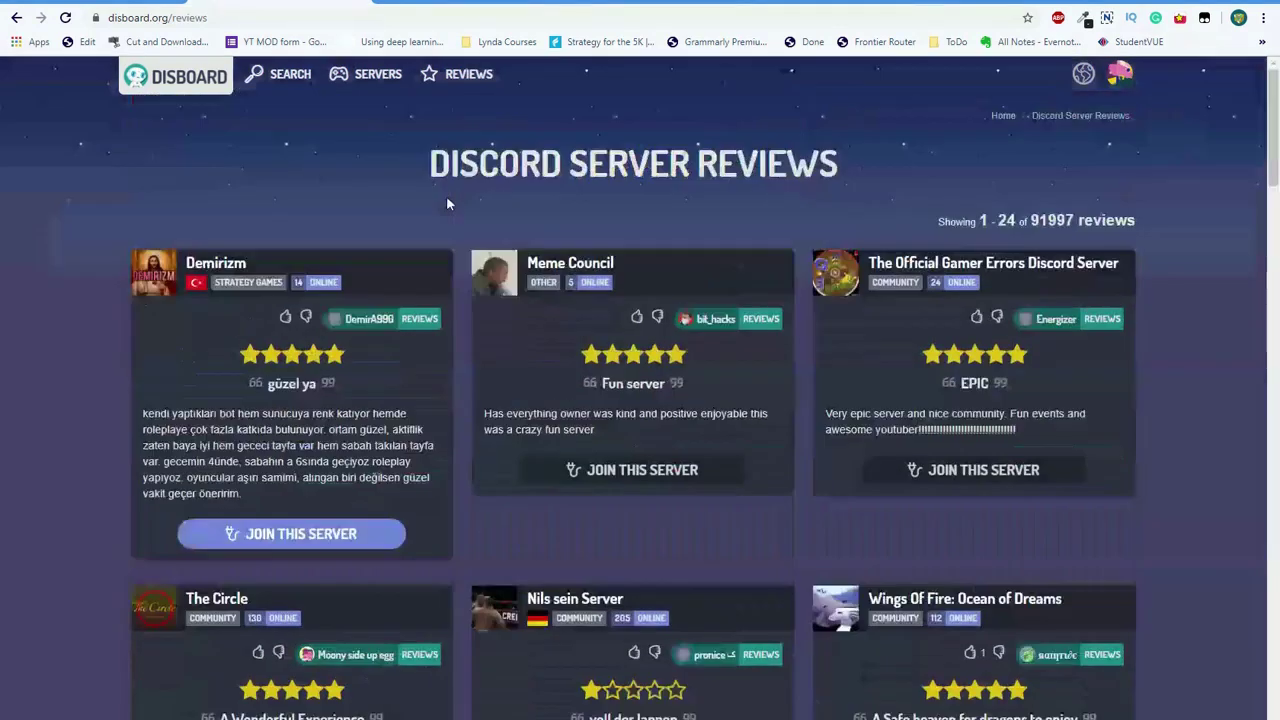